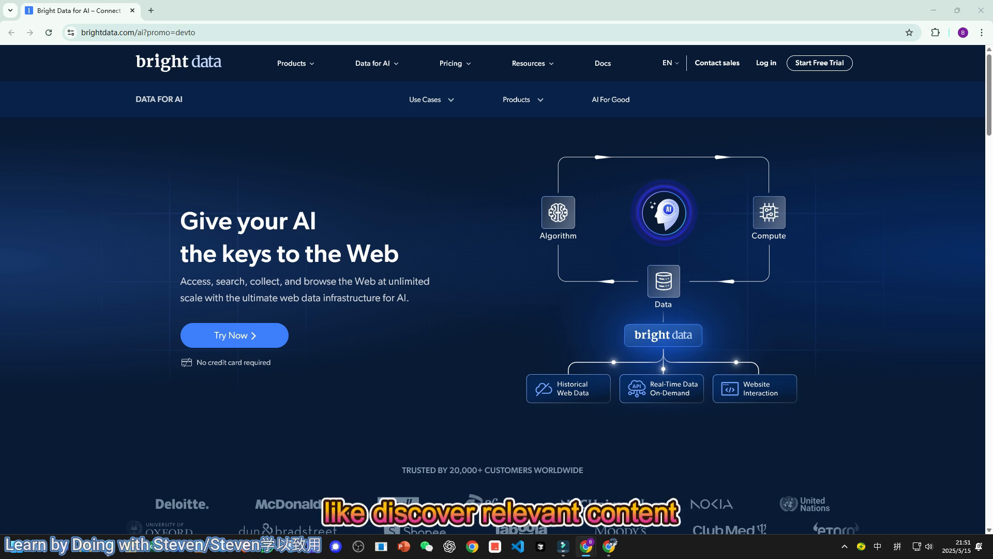
# Look through the Bright Data for AI landing page, including its customer list and use cases
pyautogui.scroll(-5, 496, 303)
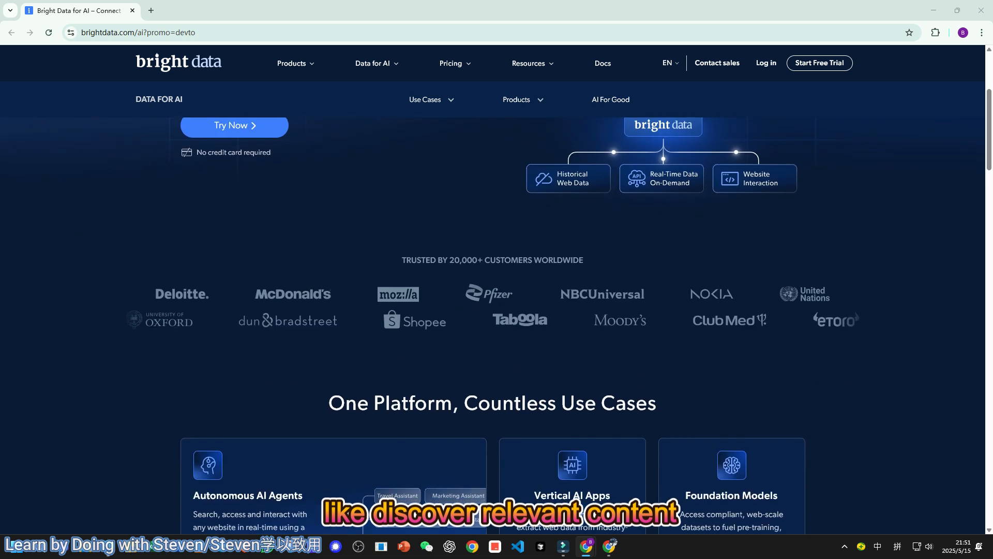
pyautogui.scroll(-4, 496, 303)
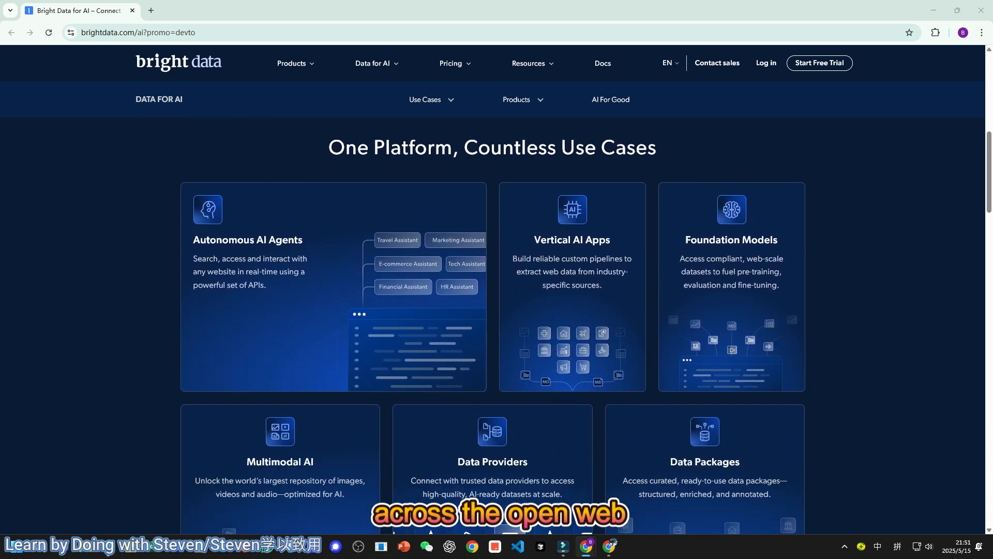
pyautogui.scroll(-1, 495, 303)
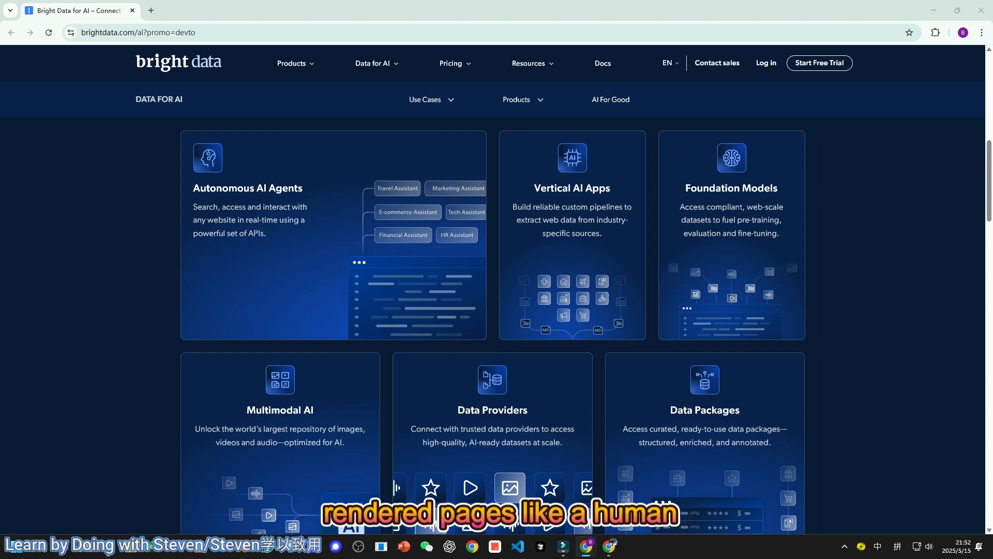
pyautogui.scroll(-2, 493, 325)
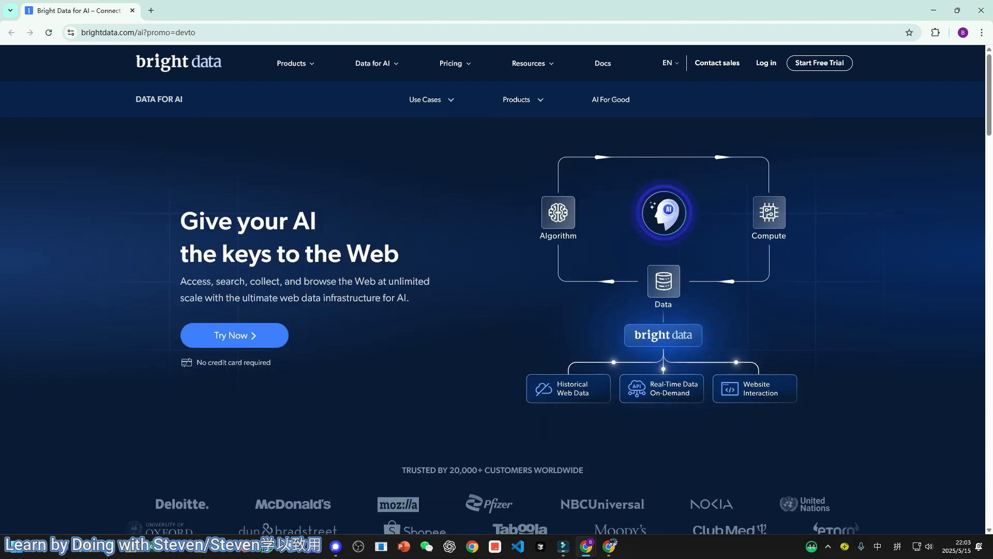
# Sign up for a Bright Data account with Google and accept the prefilled name and license terms
pyautogui.click(234, 335)
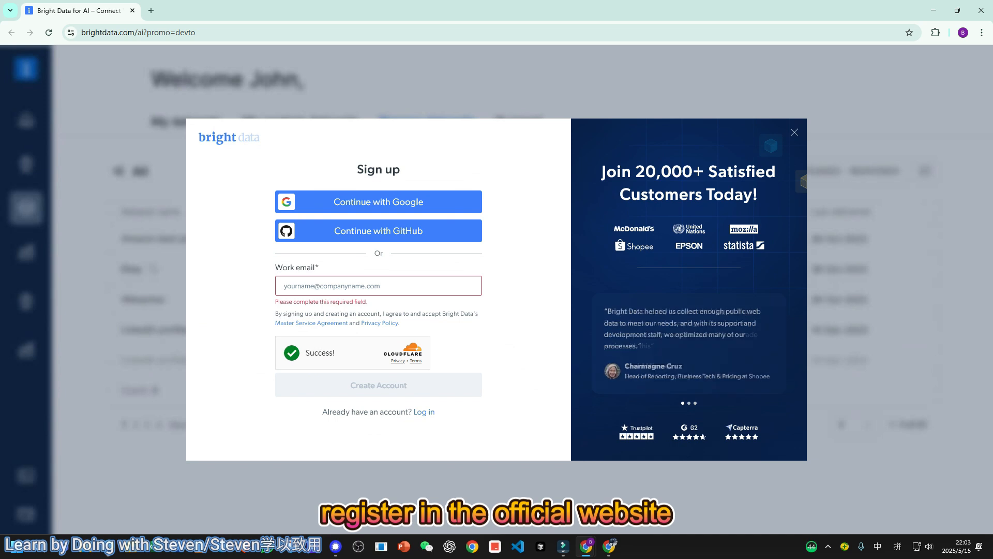
pyautogui.click(383, 202)
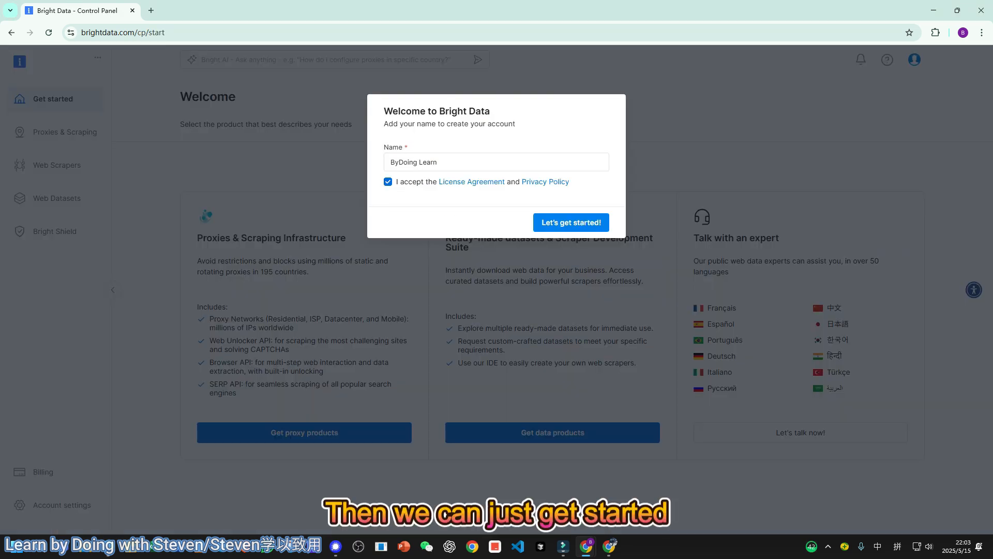
pyautogui.click(572, 222)
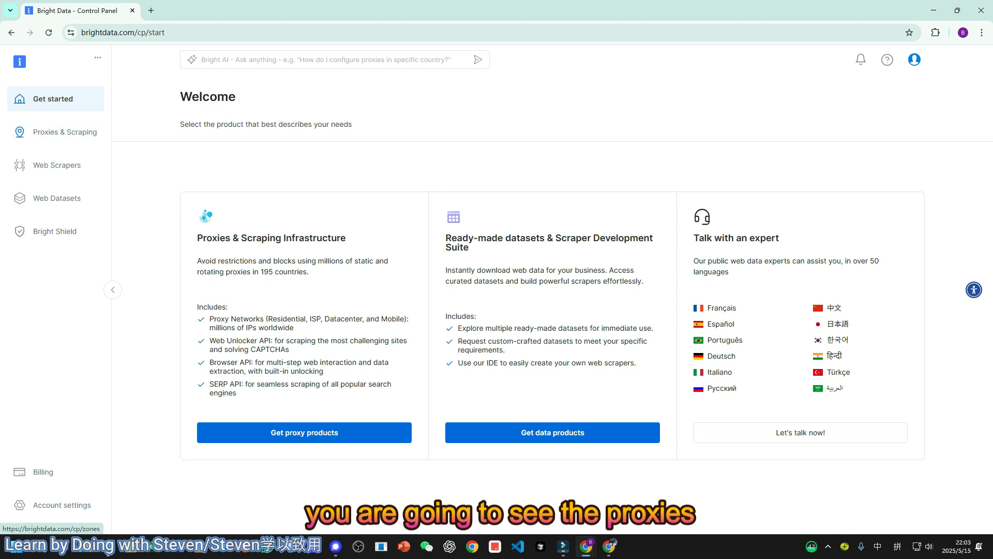
# Tour the Proxies & Scraping, Web Scrapers, Web Datasets and Bright Shield sections, and check the account balance in Billing
pyautogui.click(57, 132)
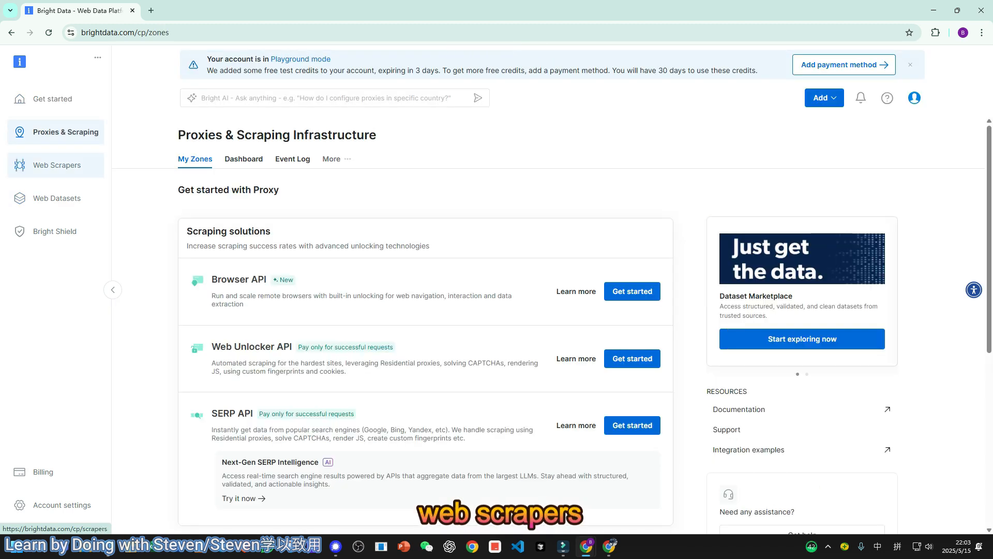
pyautogui.click(57, 165)
pyautogui.click(57, 198)
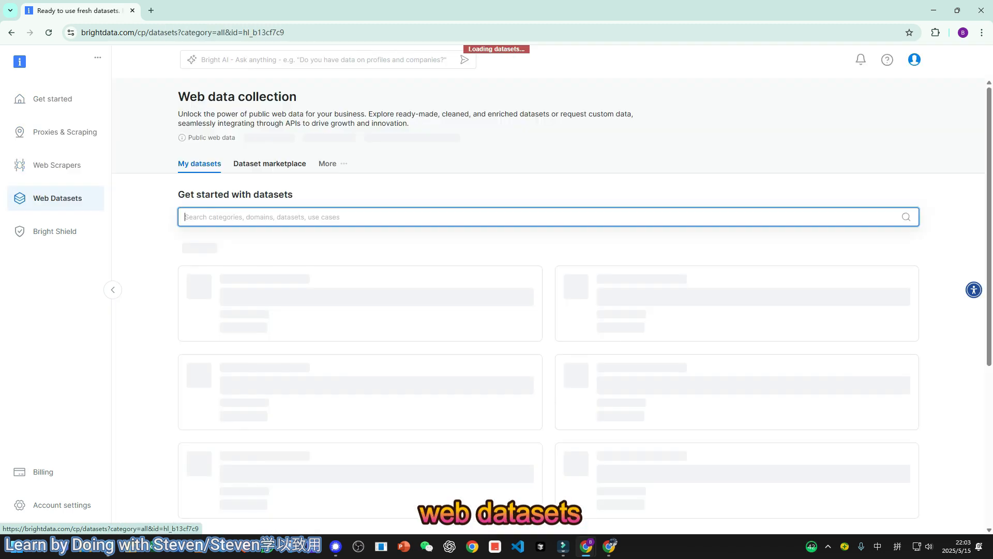
pyautogui.click(54, 232)
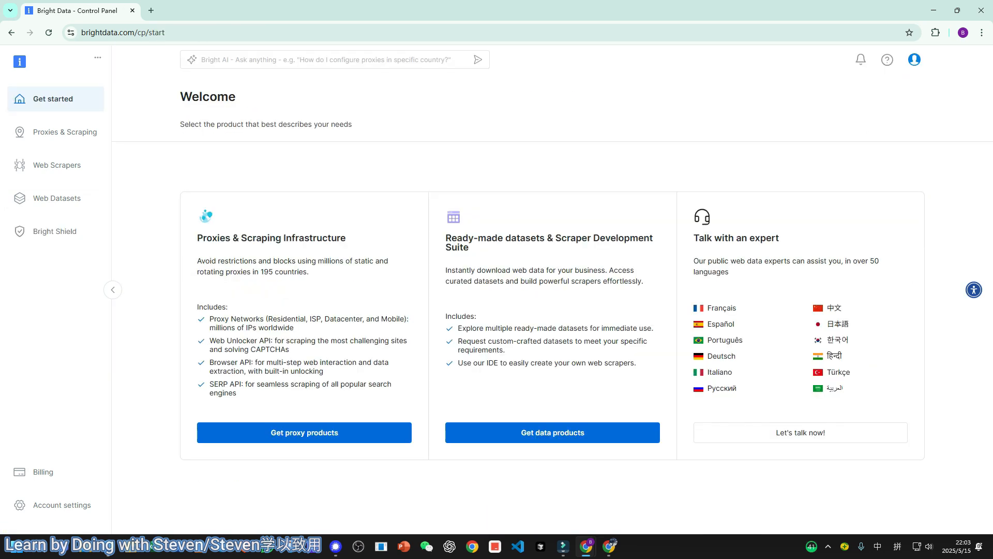
pyautogui.click(43, 472)
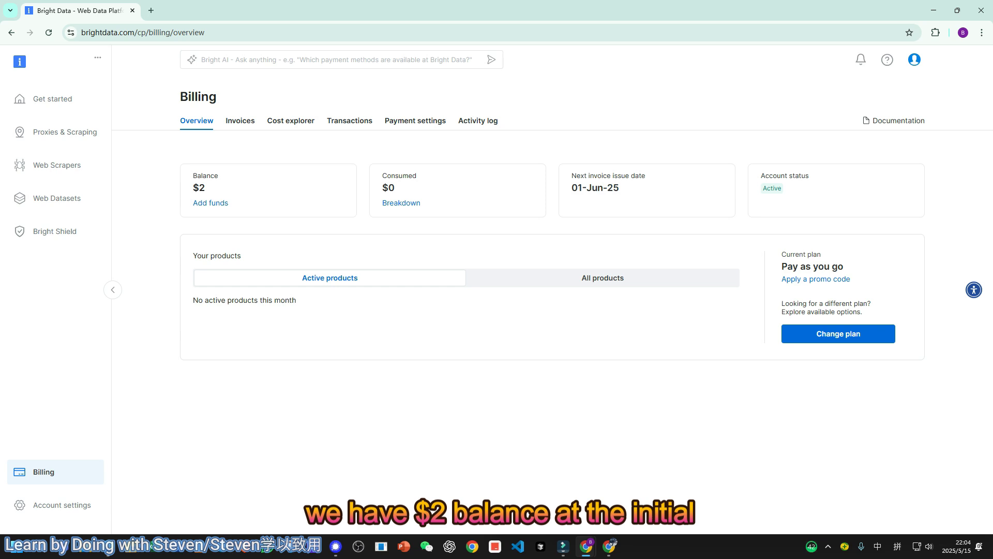
# Review the scraping solutions and proxy networks under Proxies & Scraping, and examine the usage dashboard
pyautogui.click(64, 131)
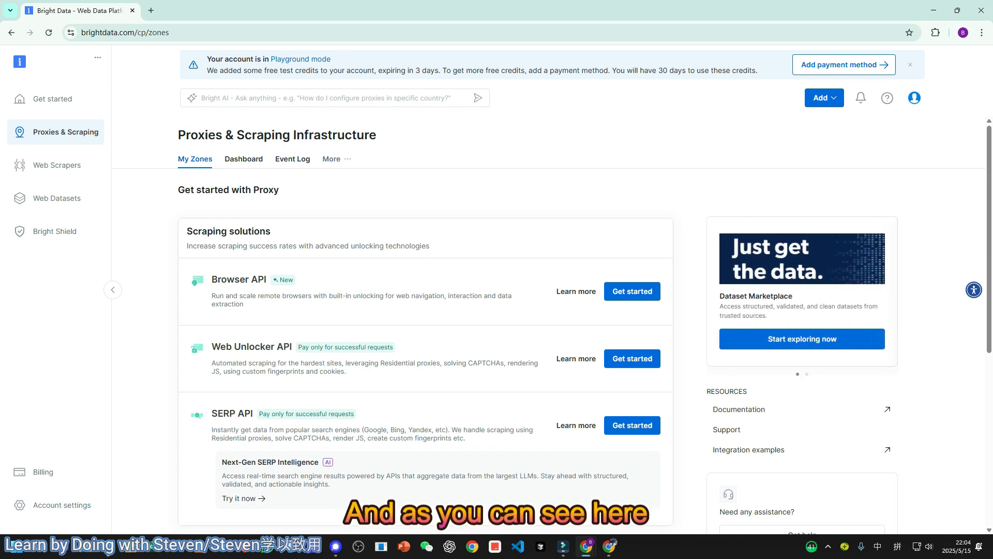
pyautogui.scroll(-3, 584, 325)
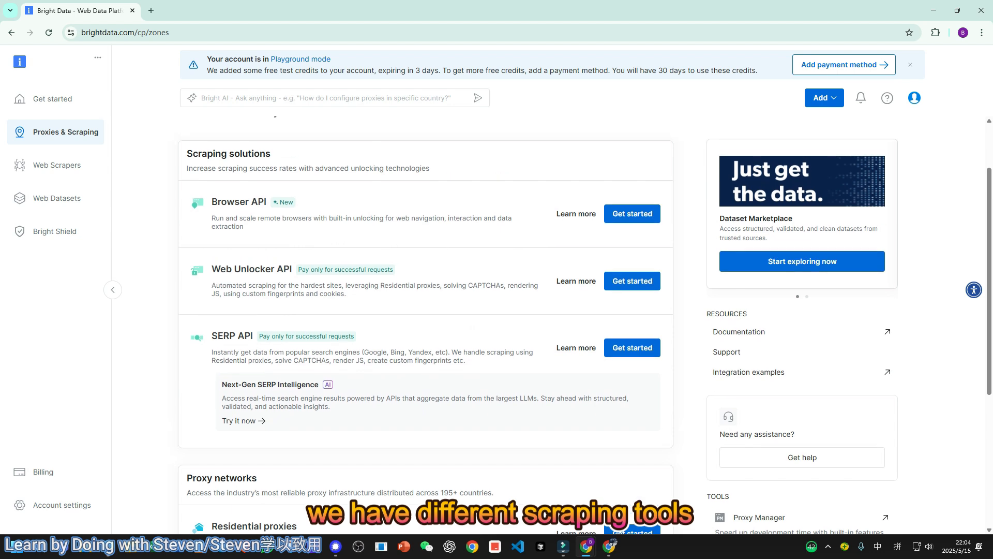
pyautogui.scroll(1, 584, 325)
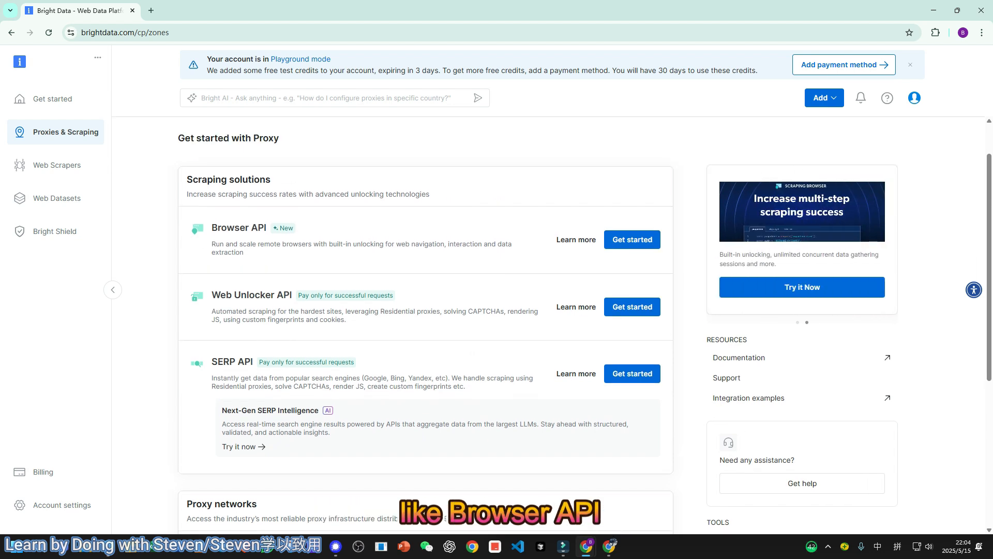
pyautogui.scroll(-2, 585, 325)
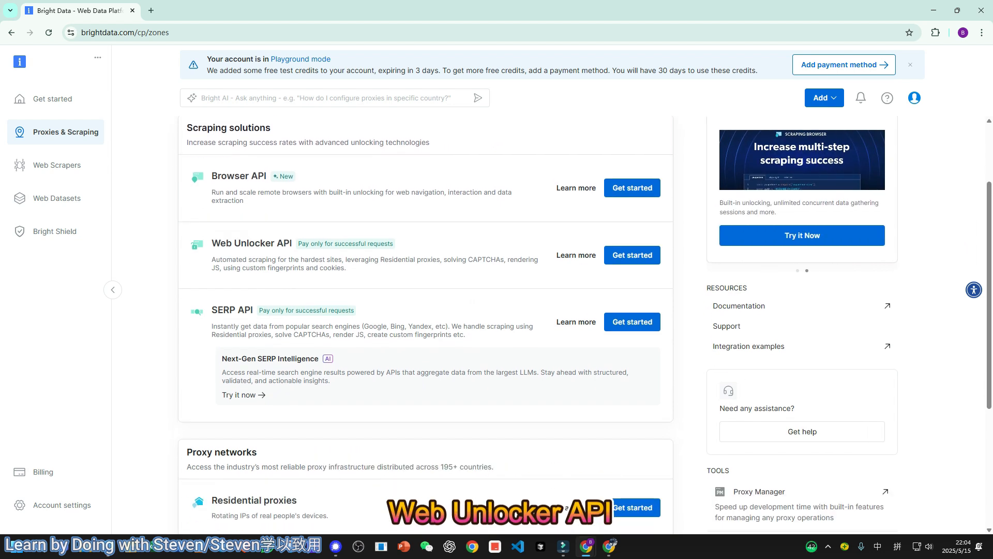
pyautogui.scroll(-8, 585, 325)
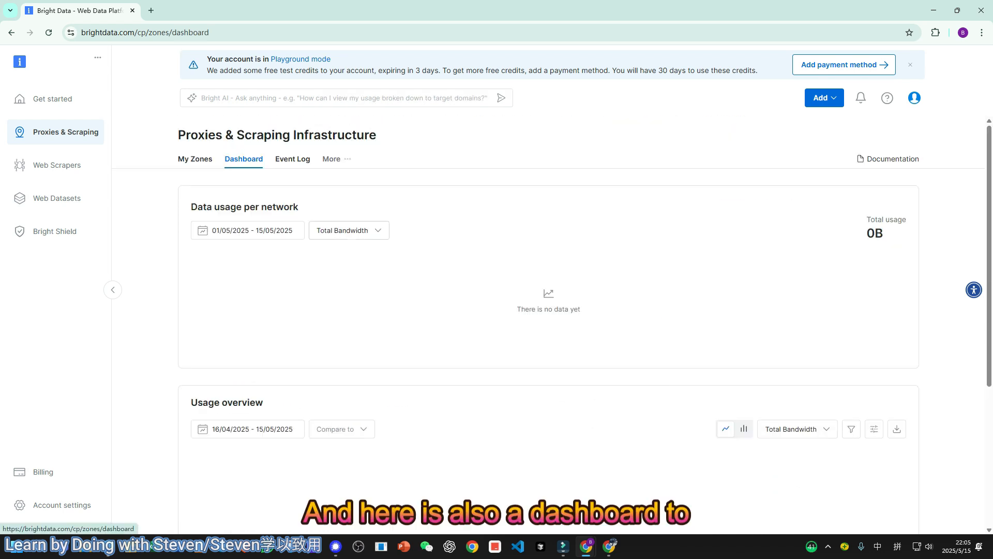
pyautogui.scroll(-3, 584, 325)
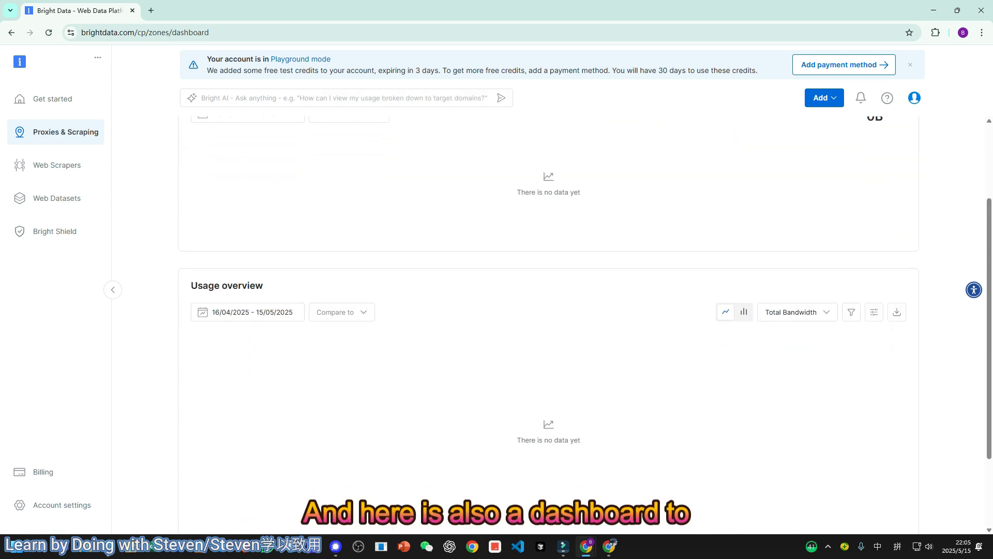
pyautogui.scroll(3, 584, 325)
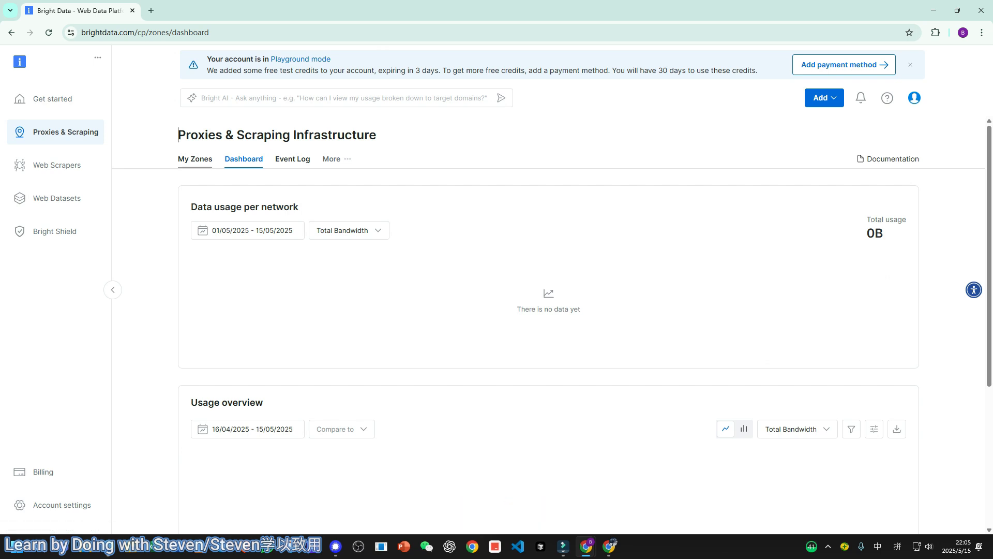
# Browse the Web Scrapers Library and open the list of linkedin.com scrapers
pyautogui.click(57, 165)
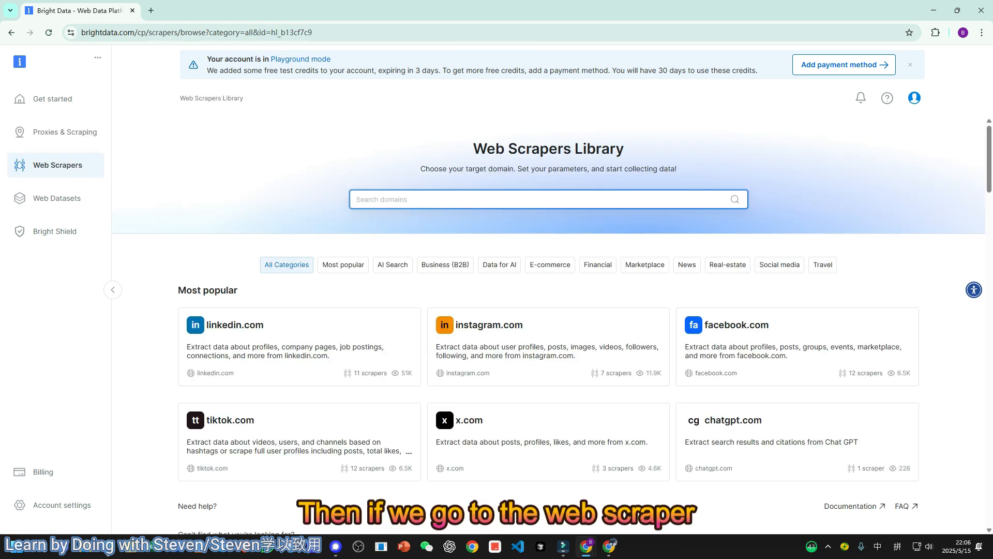
pyautogui.scroll(-2, 300, 362)
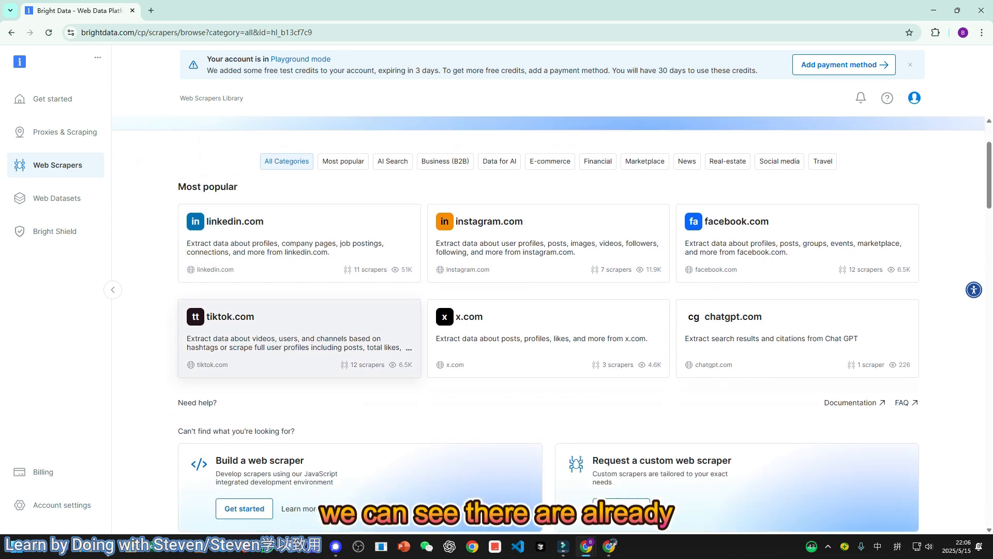
pyautogui.scroll(-1, 300, 342)
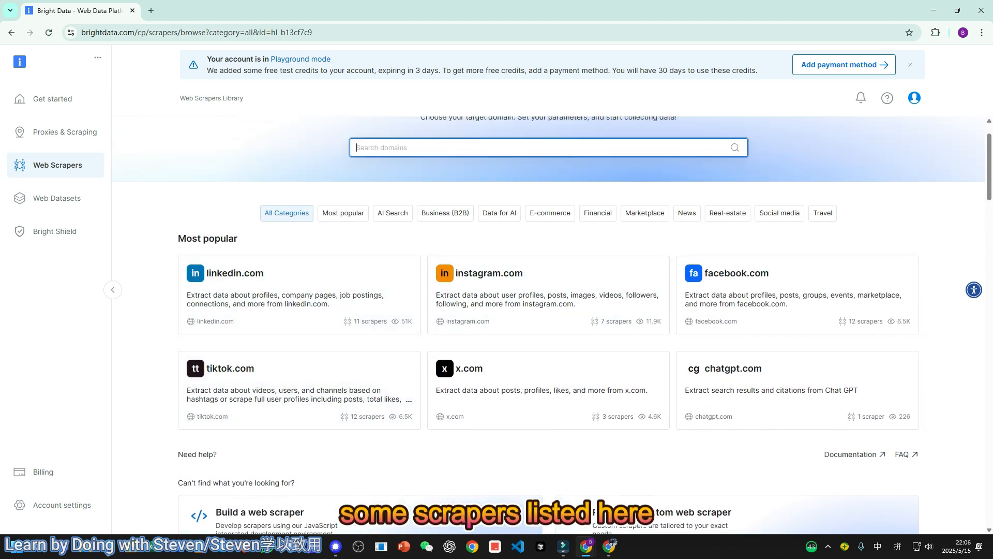
pyautogui.click(299, 305)
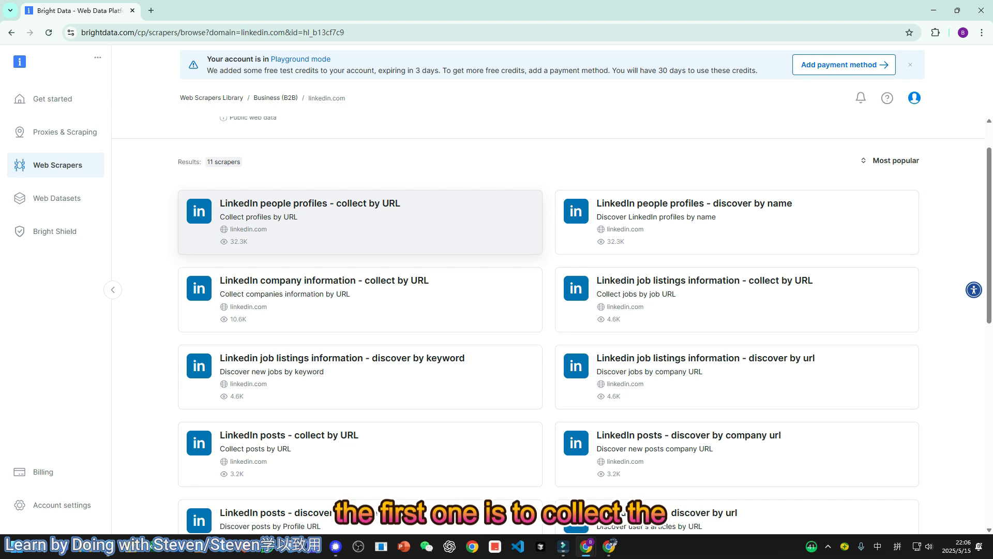
# View the Scraper API and No-Code Scraper options for LinkedIn people profiles - collect by URL, and dismiss the service choice
pyautogui.click(266, 228)
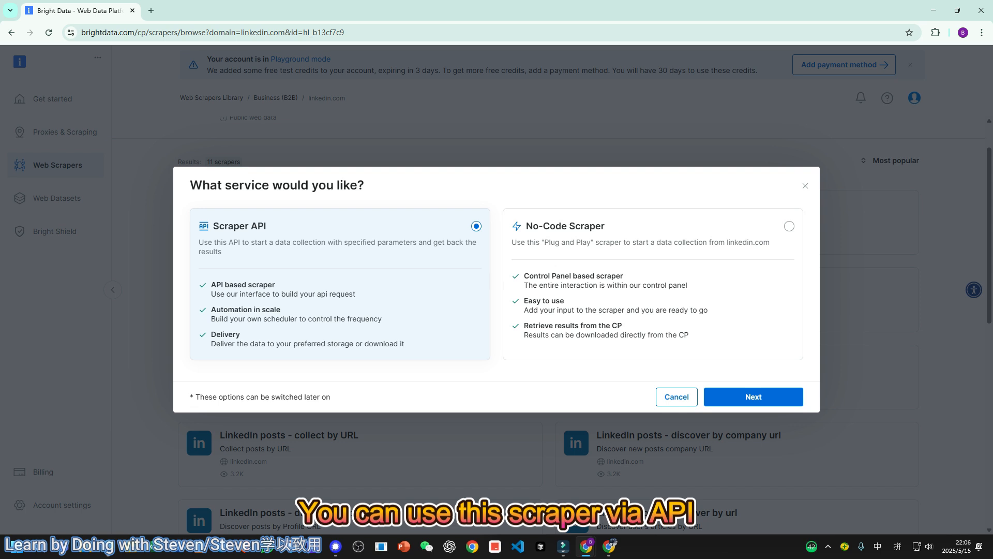
pyautogui.click(574, 226)
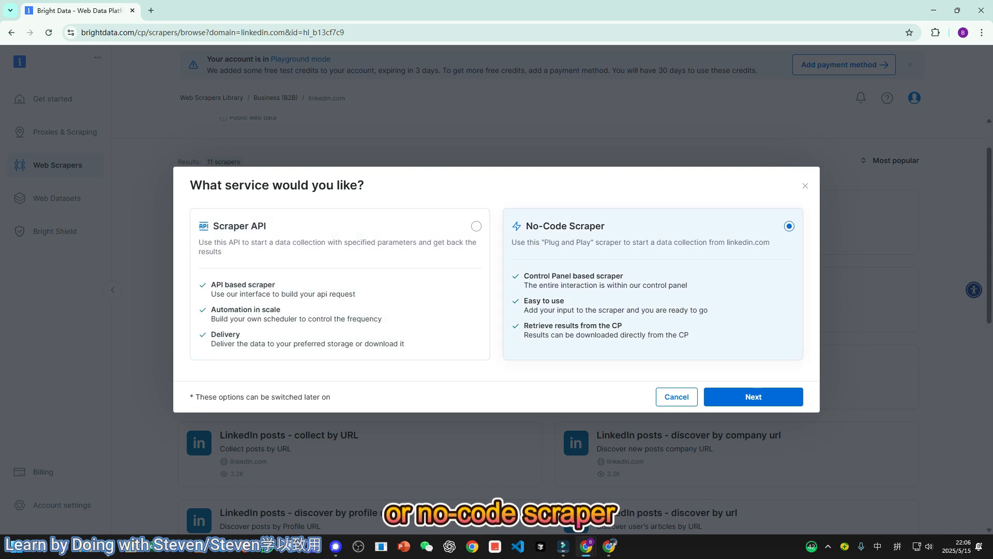
pyautogui.press('Escape')
# Review the price details and data sample of the LinkedIn people profiles dataset, and open Bright Shield
pyautogui.click(57, 199)
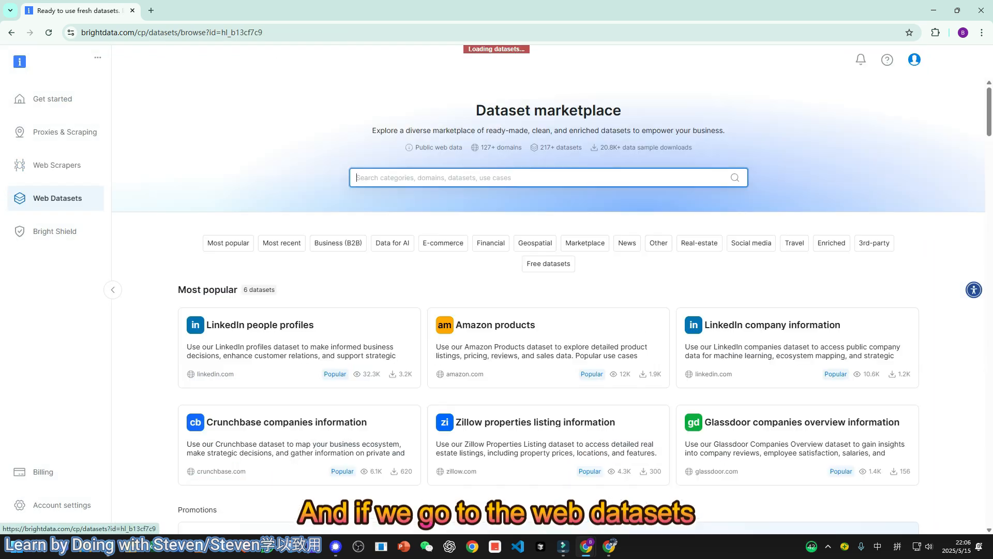
pyautogui.click(299, 348)
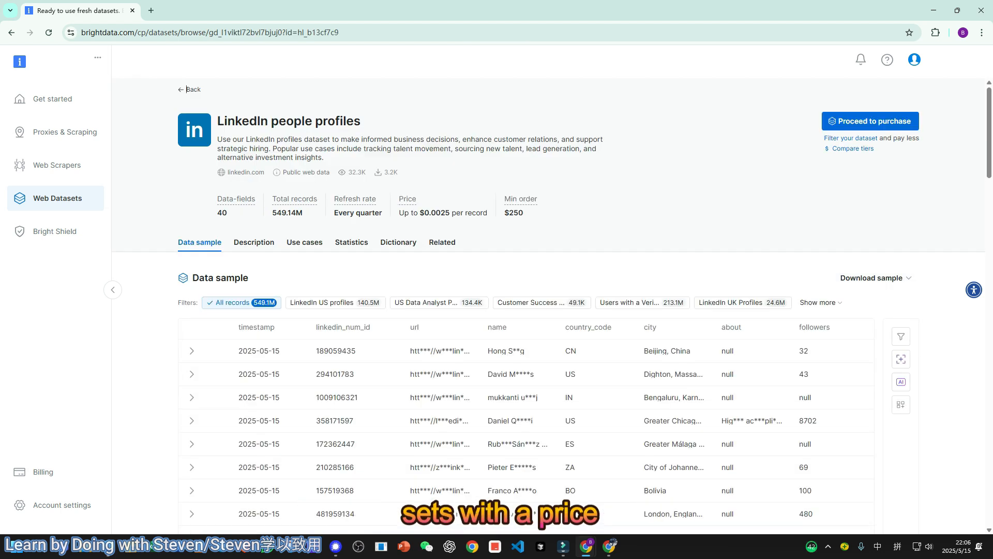
pyautogui.scroll(-4, 551, 306)
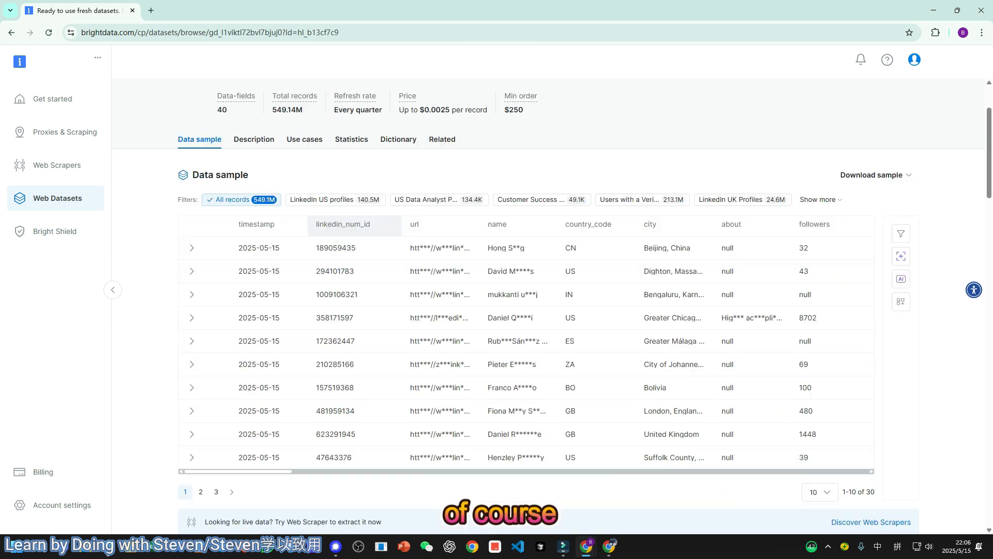
pyautogui.scroll(4, 552, 306)
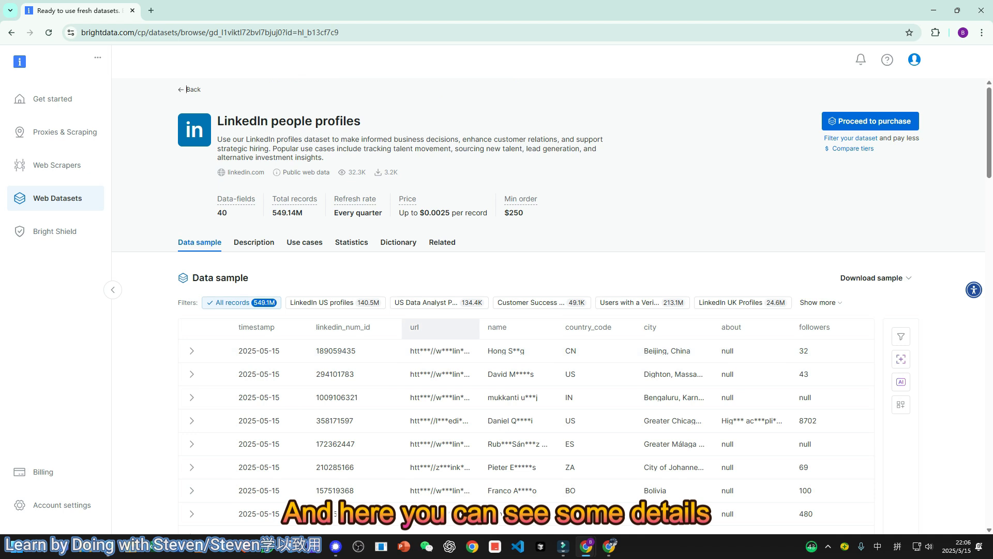
pyautogui.click(55, 231)
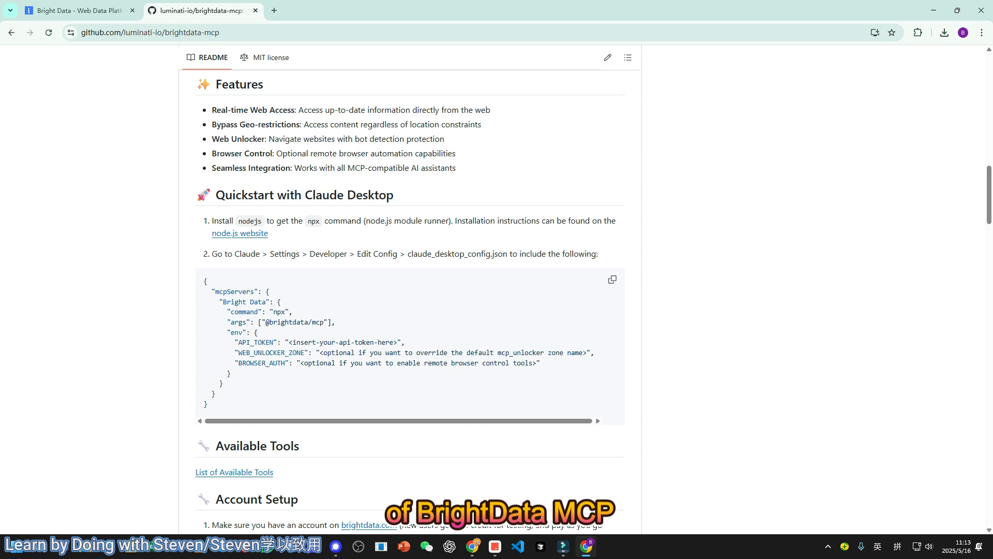
# In the brightdata-mcp README on GitHub, examine the Claude Desktop configuration snippet and highlight its API_TOKEN placeholder
pyautogui.moveTo(212, 254); pyautogui.dragTo(207, 404)
pyautogui.click(207, 404)
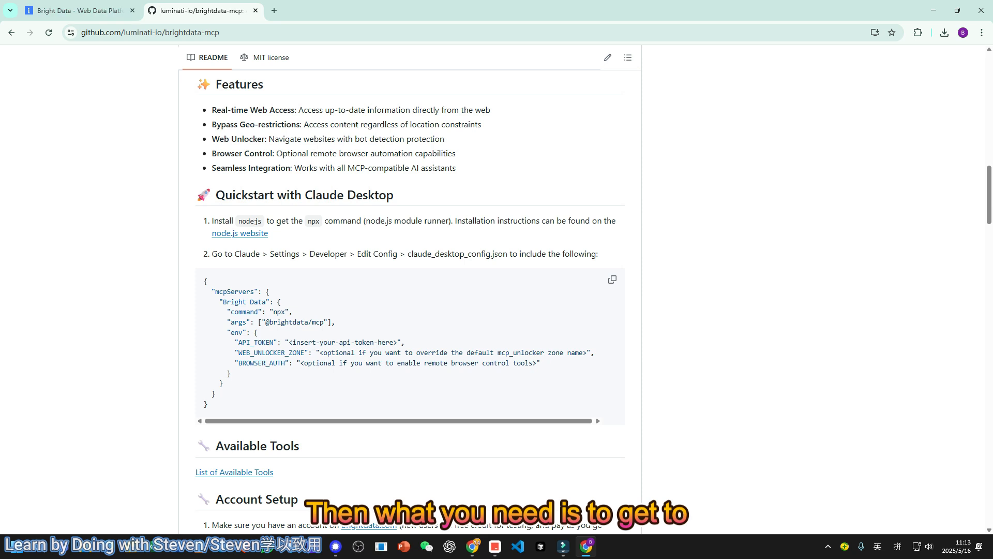
pyautogui.moveTo(293, 342); pyautogui.dragTo(394, 342)
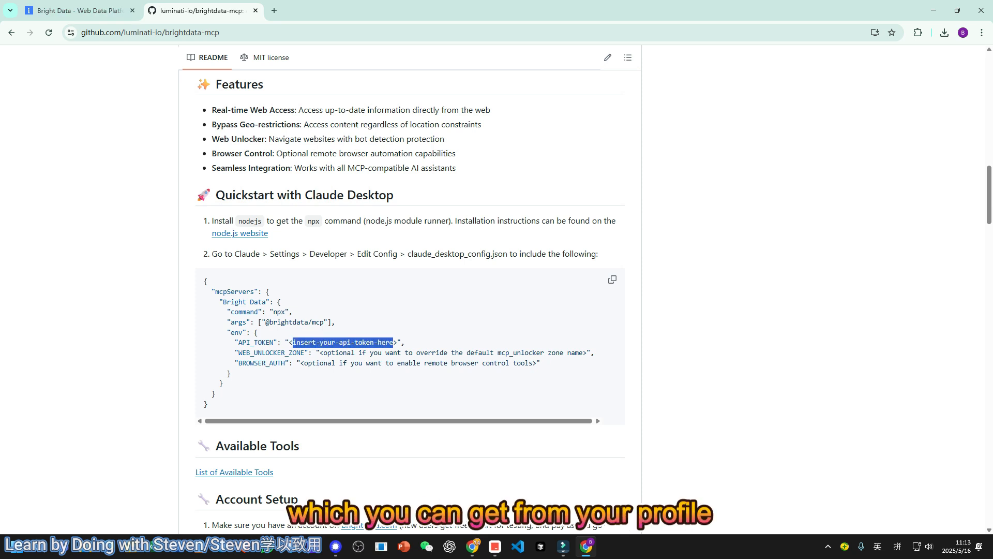
# Locate the API tokens section in the Bright Data account settings and return to the API_TOKEN placeholder in the GitHub README
pyautogui.click(80, 11)
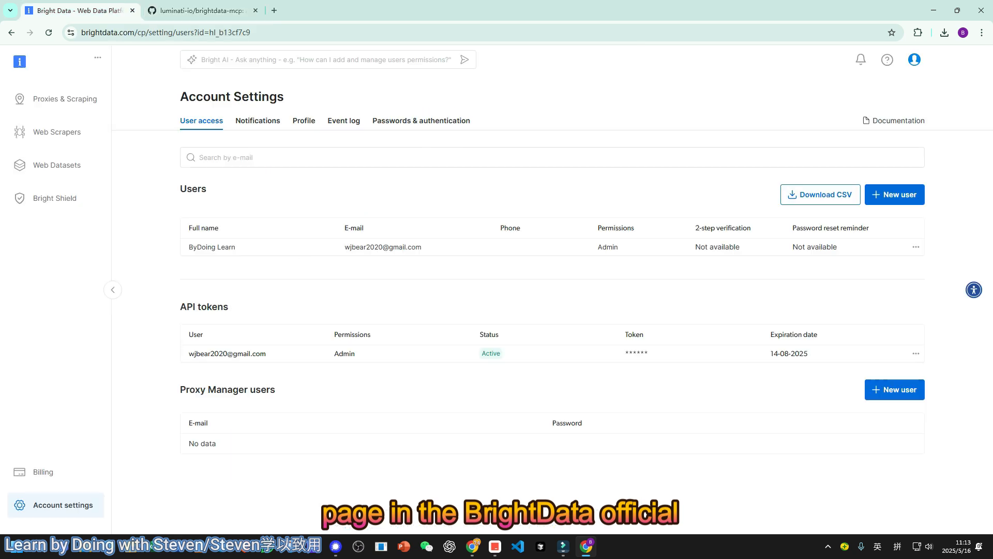
pyautogui.moveTo(180, 306); pyautogui.dragTo(228, 307)
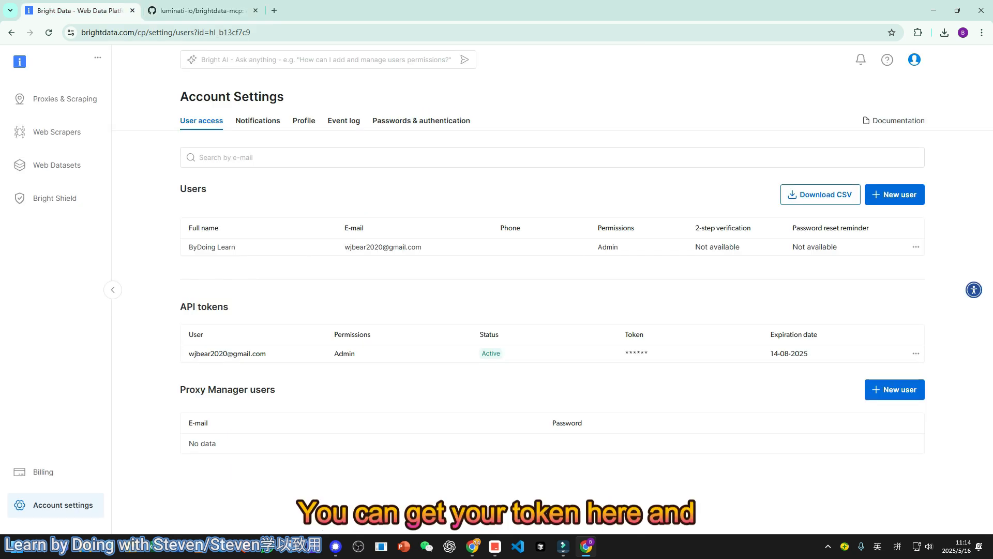
pyautogui.click(201, 10)
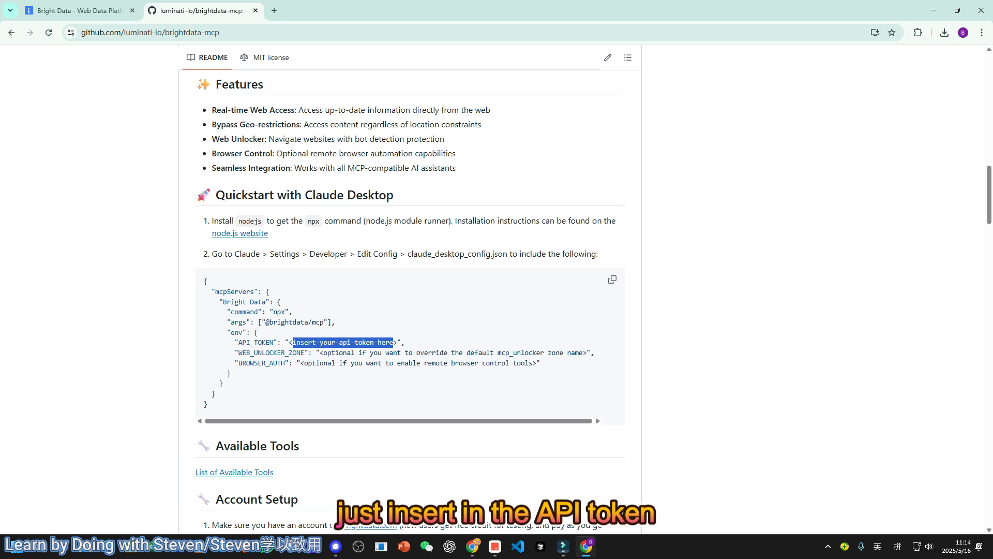
pyautogui.moveTo(293, 342); pyautogui.dragTo(393, 342)
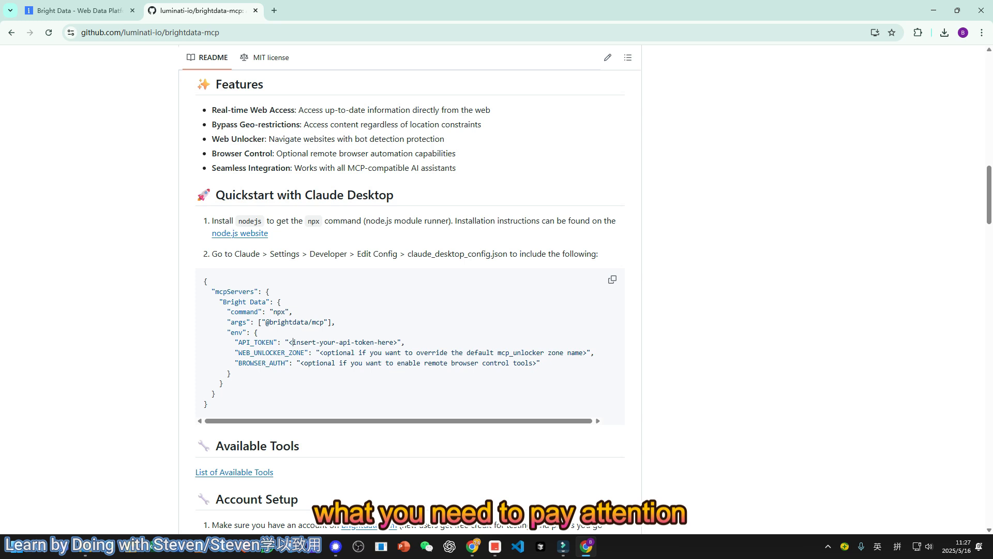
# Check the API token placeholder in the README against the account's API tokens list, and highlight the whole JSON configuration snippet
pyautogui.moveTo(293, 342); pyautogui.dragTo(393, 342)
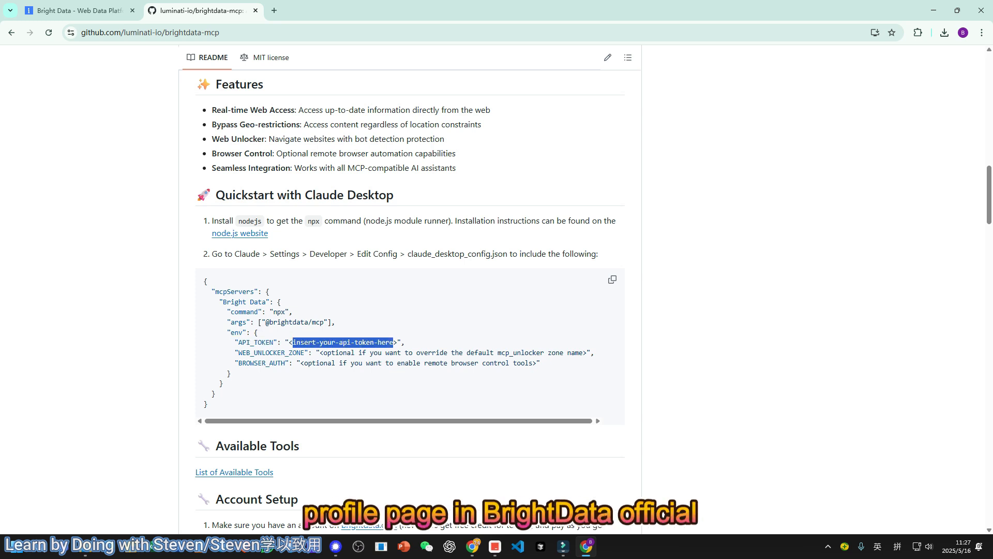
pyautogui.click(77, 10)
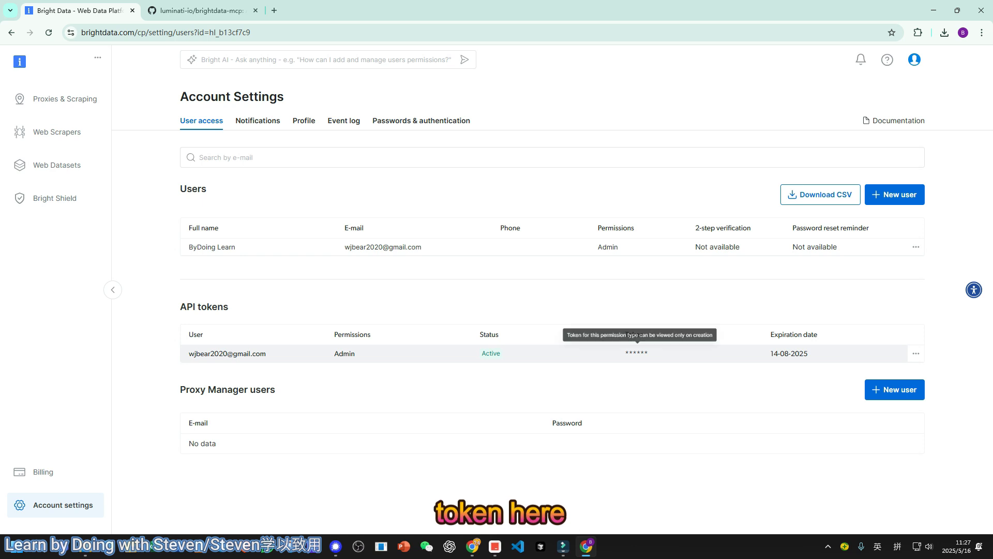
pyautogui.hotkey('ctrl', 'Tab')
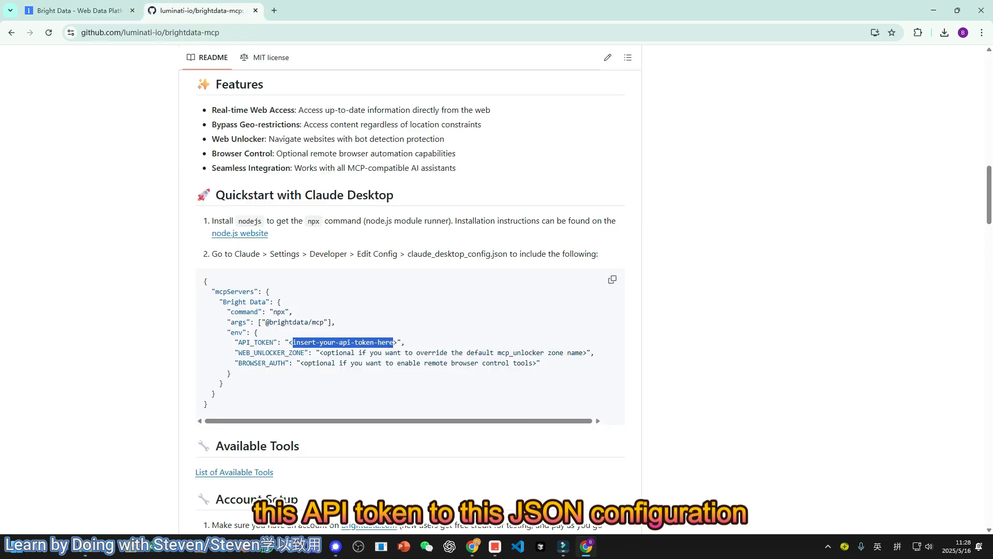
pyautogui.moveTo(204, 281); pyautogui.dragTo(208, 404)
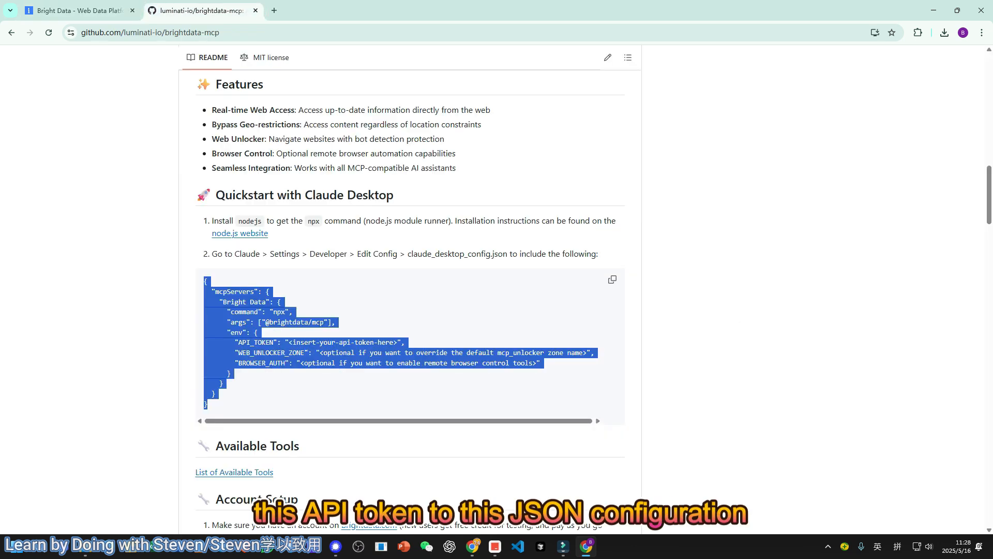
pyautogui.click(411, 384)
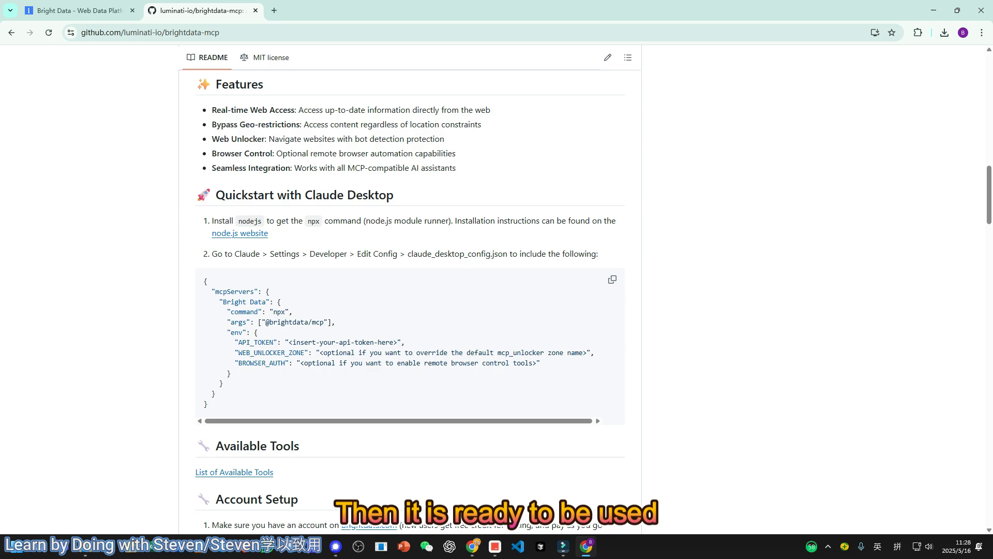
# Switch to Trae and bring up its list of configured MCP servers
pyautogui.hotkey('alt', 'Tab')
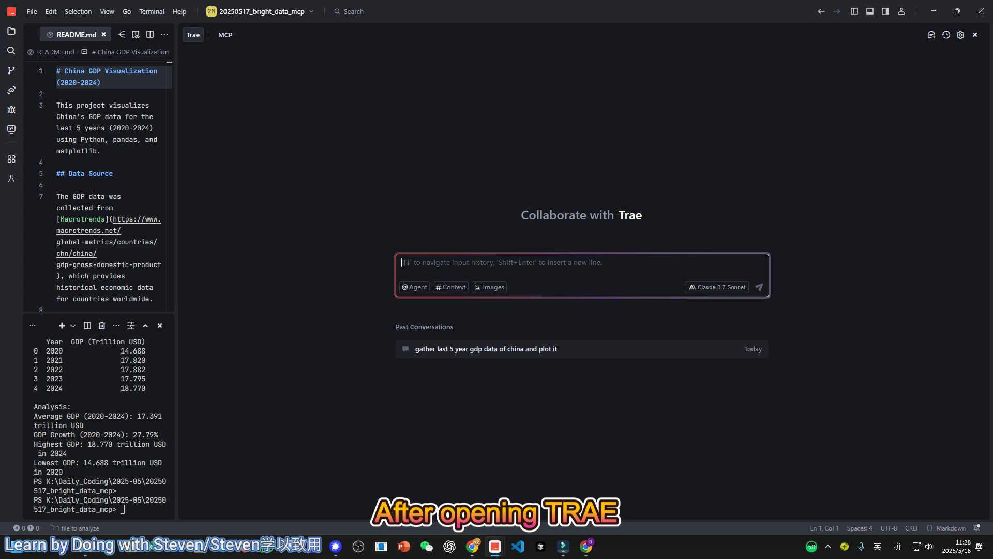
pyautogui.write('@')
pyautogui.press('BackSpace')
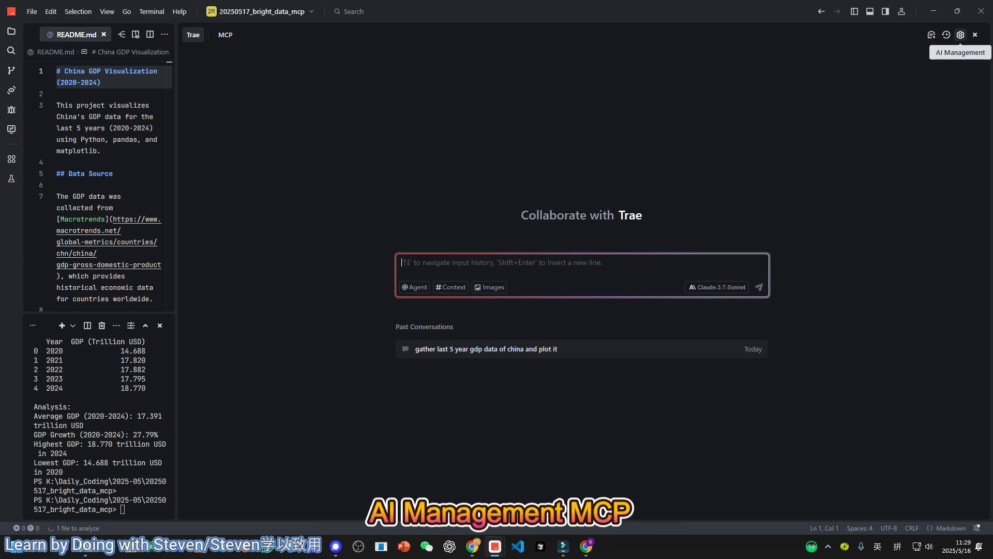
pyautogui.click(961, 35)
pyautogui.click(930, 62)
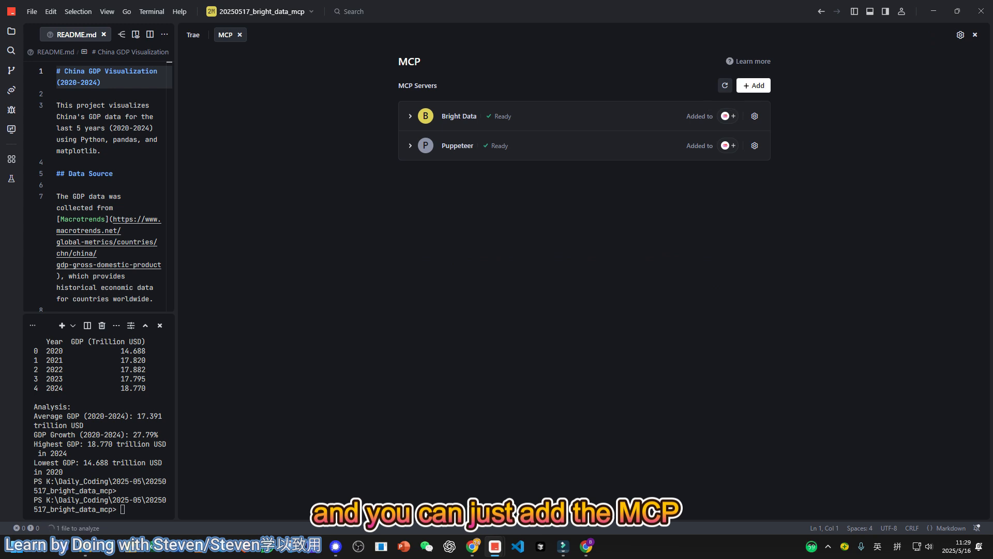
pyautogui.click(753, 85)
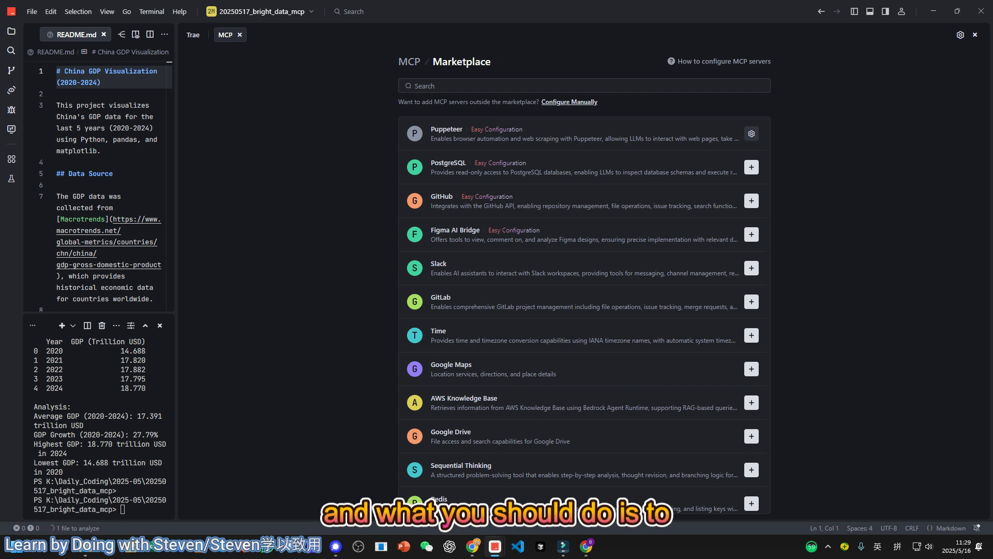
pyautogui.click(569, 102)
pyautogui.click(533, 237)
pyautogui.hotkey('ctrl', 'a')
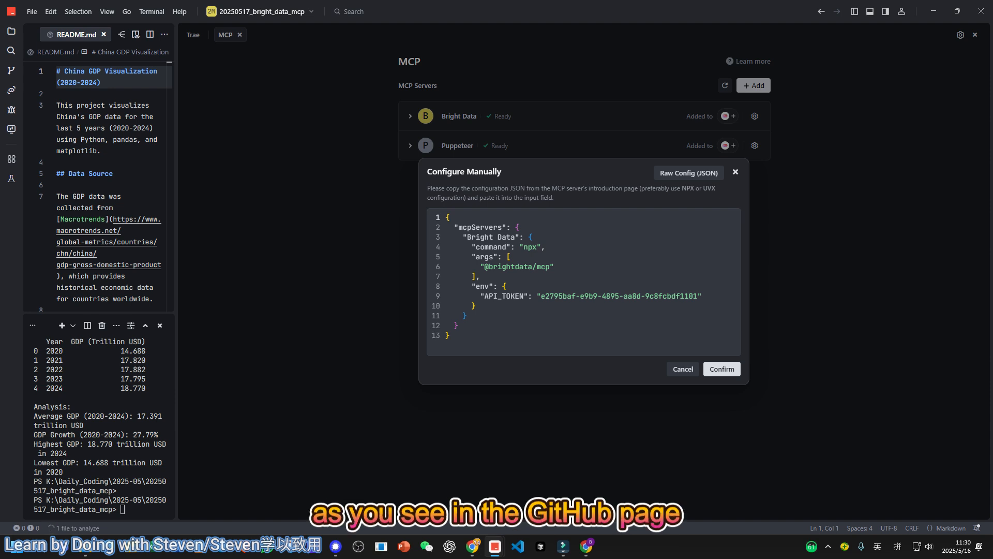
pyautogui.press('Escape')
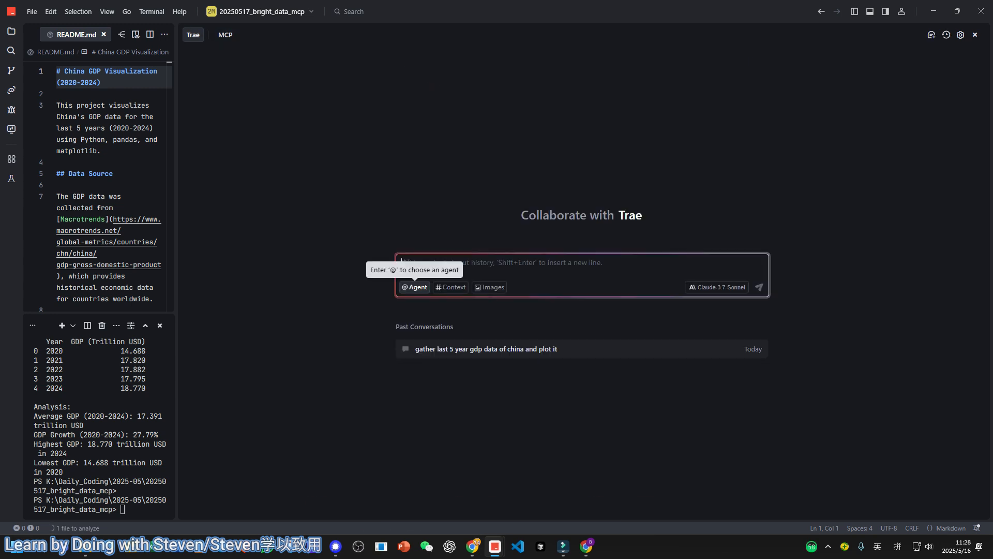
# Show the agents available for the chat prompt and locate Builder with MCP
pyautogui.click(415, 286)
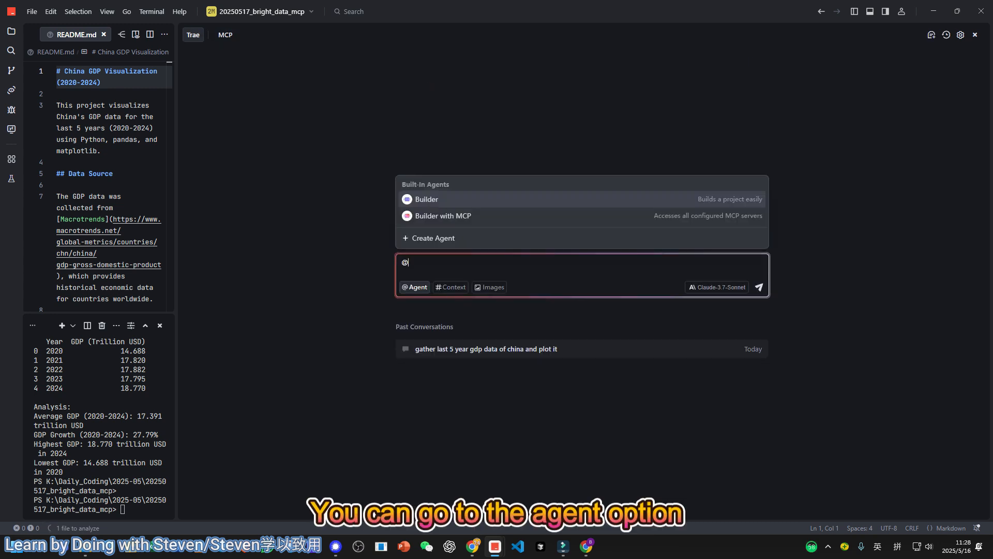
pyautogui.moveTo(443, 216)
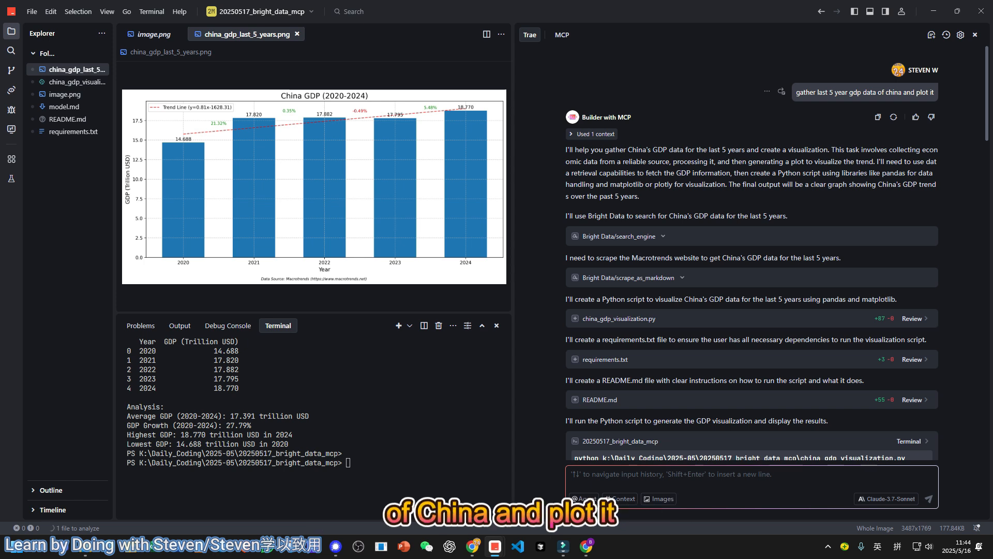
# In the China GDP conversation, expand the used context and examine the arguments and response of the first Bright Data search_engine call
pyautogui.click(591, 134)
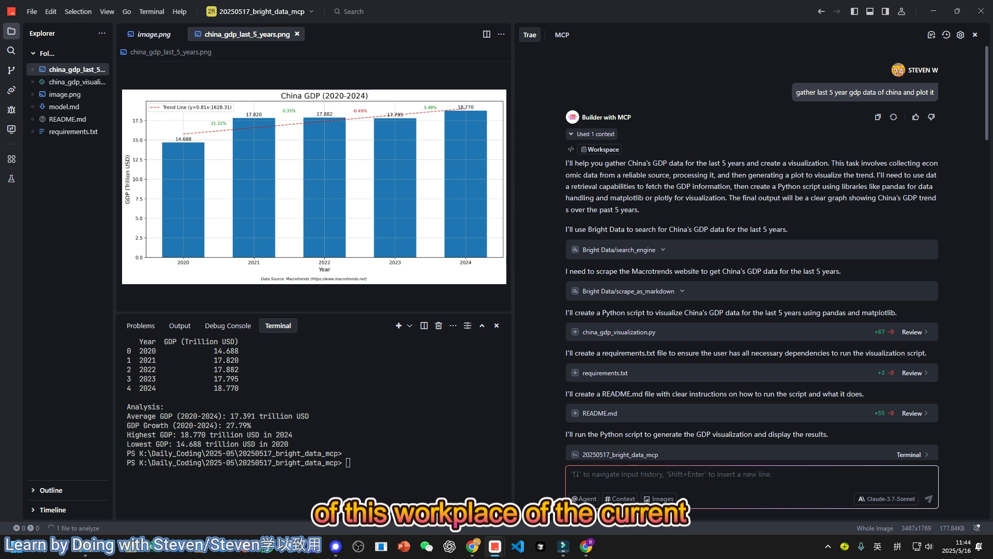
pyautogui.click(624, 249)
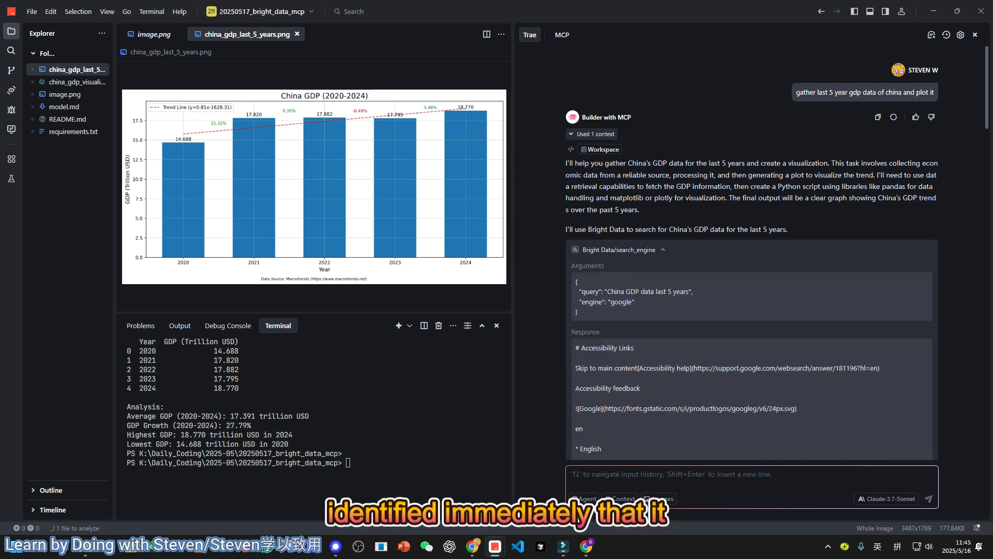
pyautogui.scroll(-2, 751, 257)
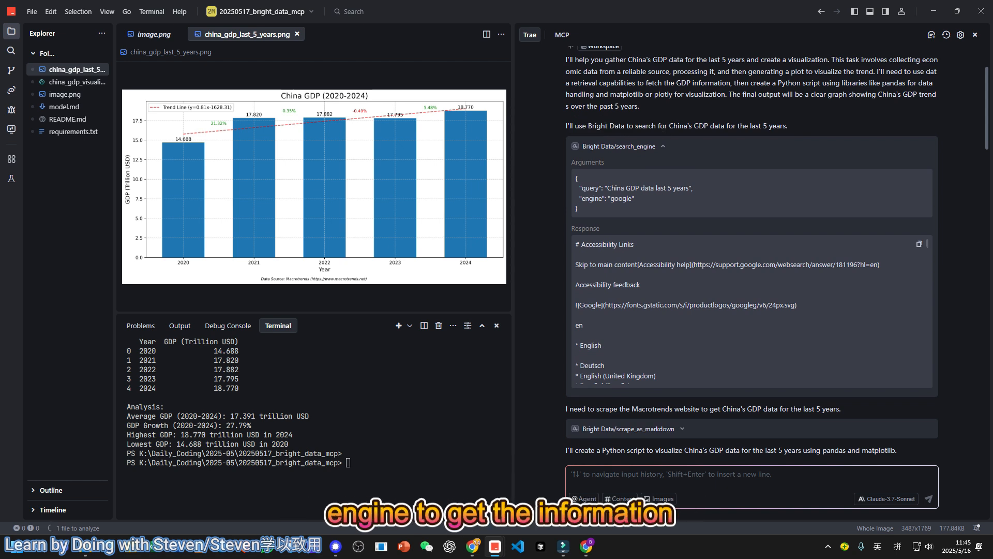
pyautogui.scroll(-1, 750, 311)
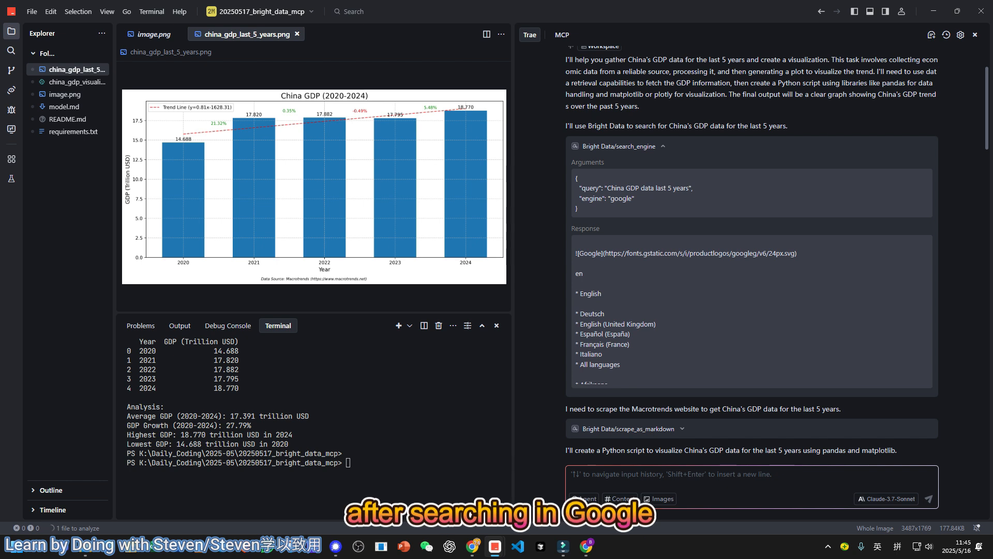
pyautogui.scroll(-8, 584, 305)
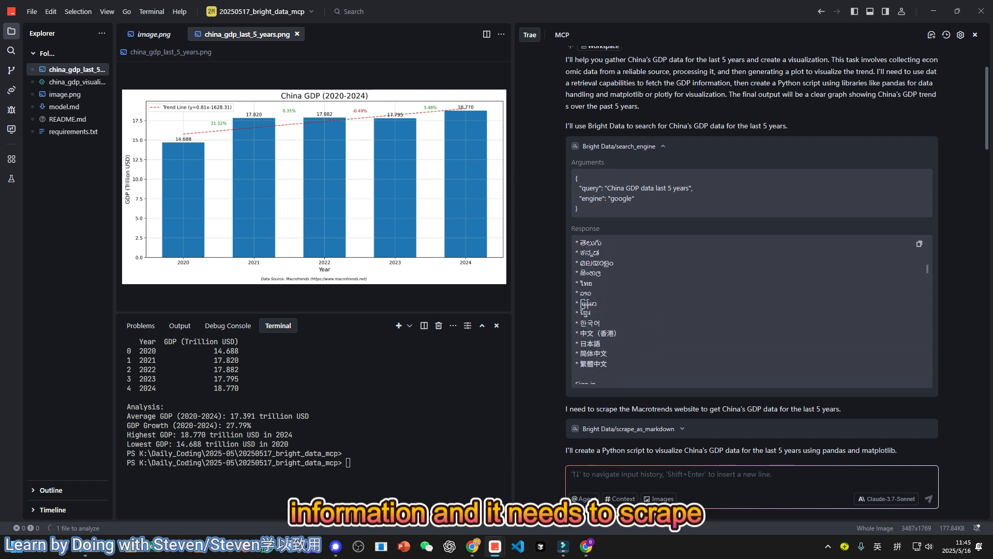
pyautogui.scroll(-5, 585, 306)
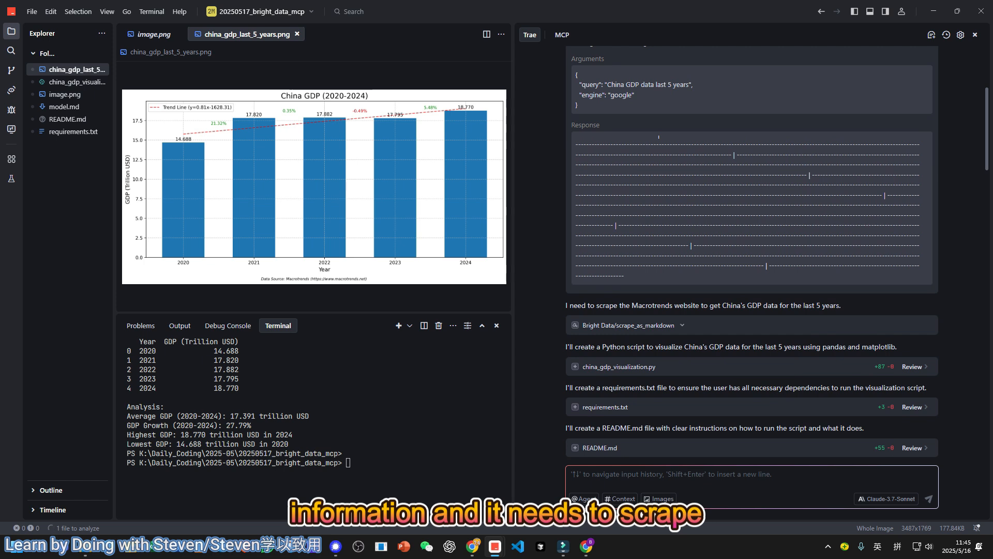
# Expand the Bright Data scrape_as_markdown call, highlight its Macrotrends URL, and review the scraped response and the generated project files
pyautogui.click(632, 325)
pyautogui.scroll(-1, 632, 325)
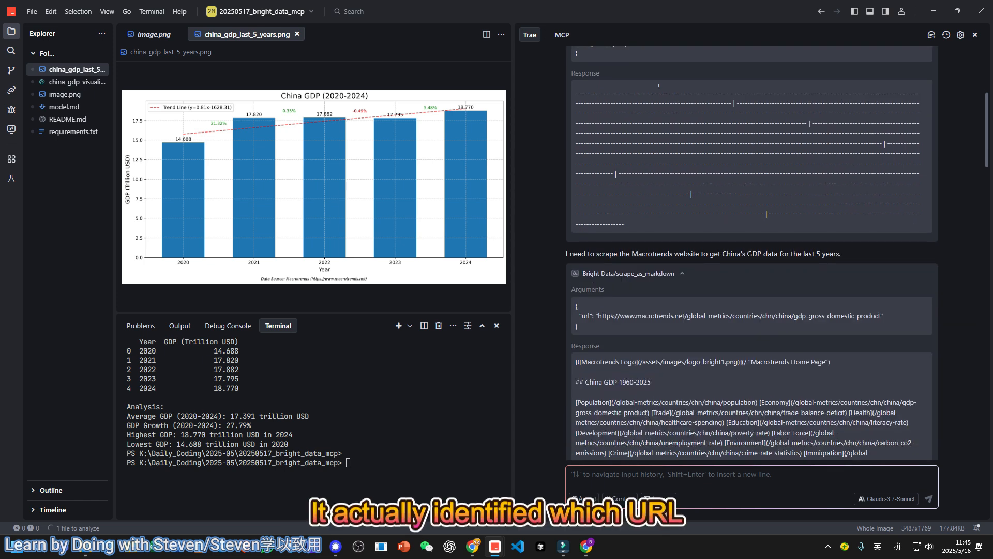
pyautogui.moveTo(579, 315); pyautogui.dragTo(884, 317)
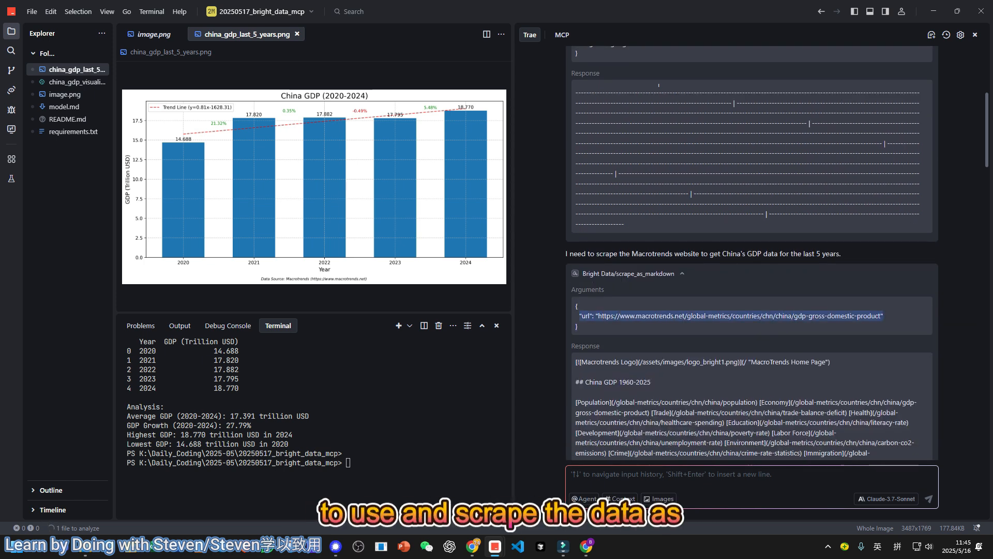
pyautogui.click(807, 370)
pyautogui.scroll(-3, 796, 383)
pyautogui.scroll(-2, 791, 343)
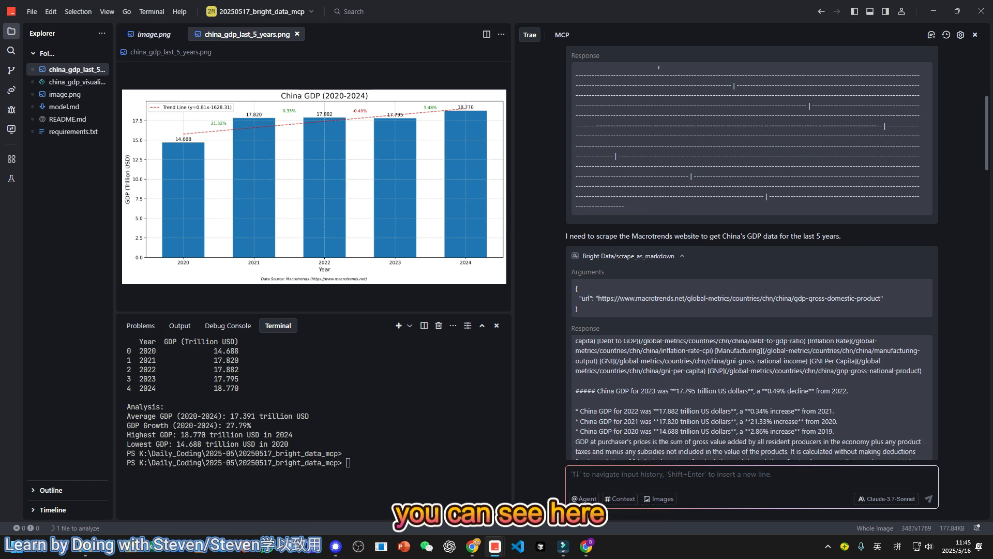
pyautogui.scroll(-4, 750, 310)
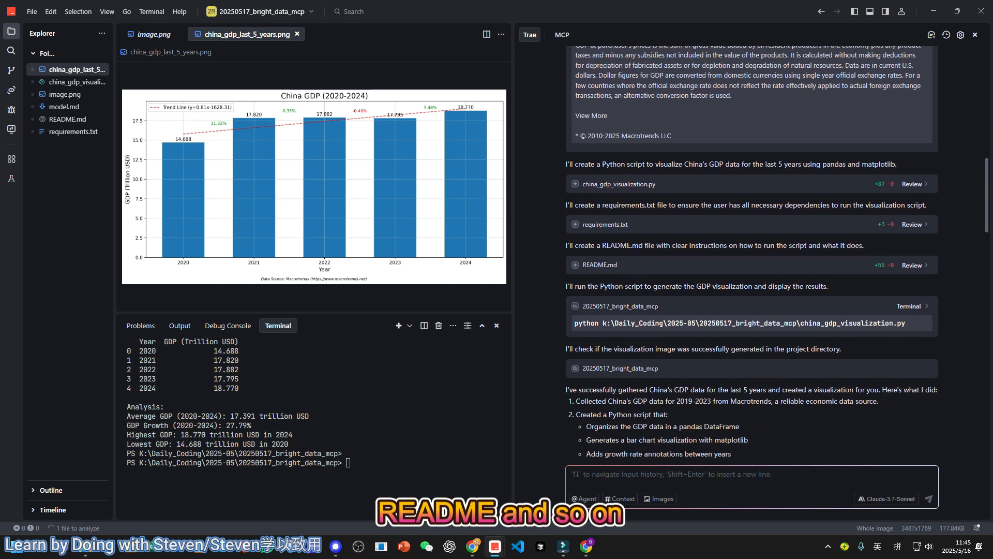
# Review the agent's first summary of the China GDP data, highlighting the text and the first year it covers
pyautogui.moveTo(567, 53); pyautogui.dragTo(765, 421)
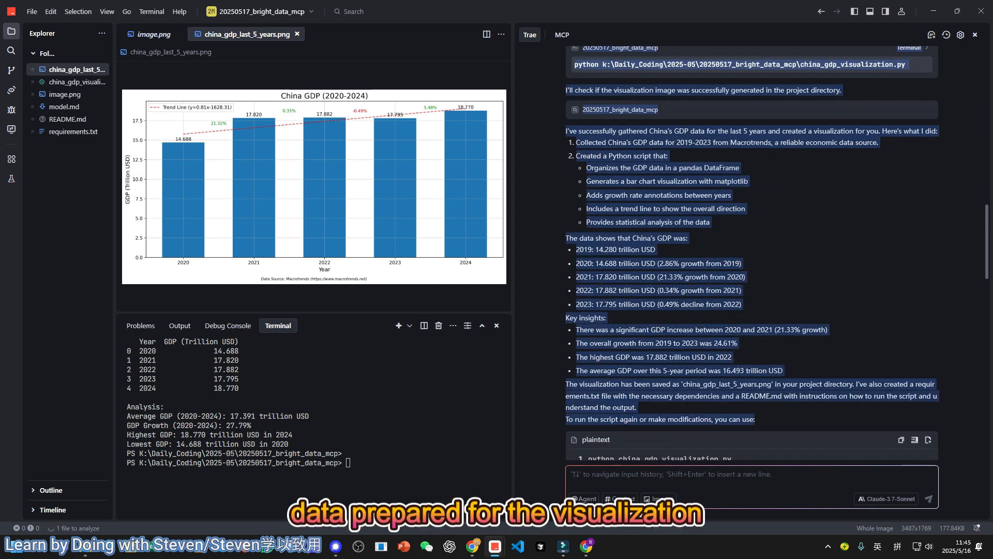
pyautogui.click(782, 399)
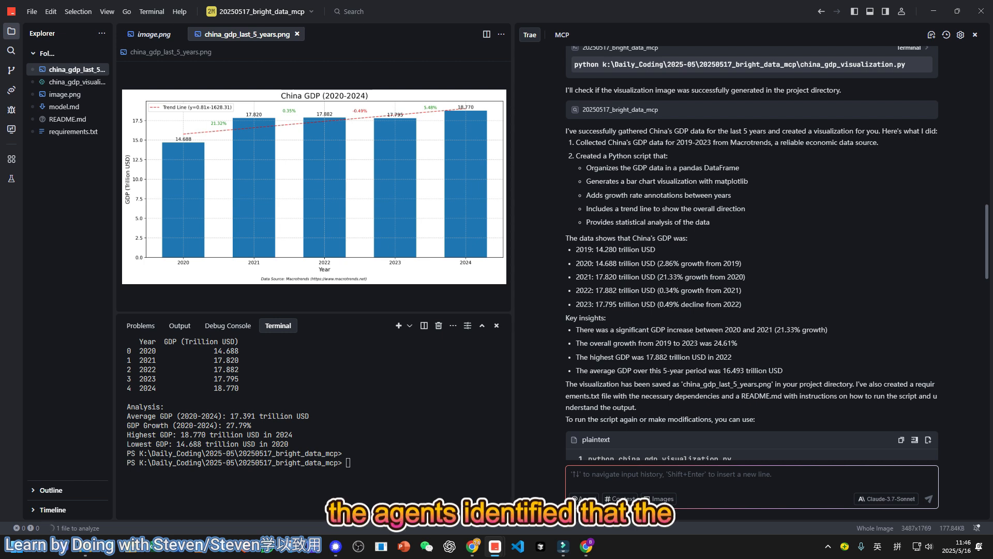
pyautogui.moveTo(576, 250); pyautogui.dragTo(588, 250)
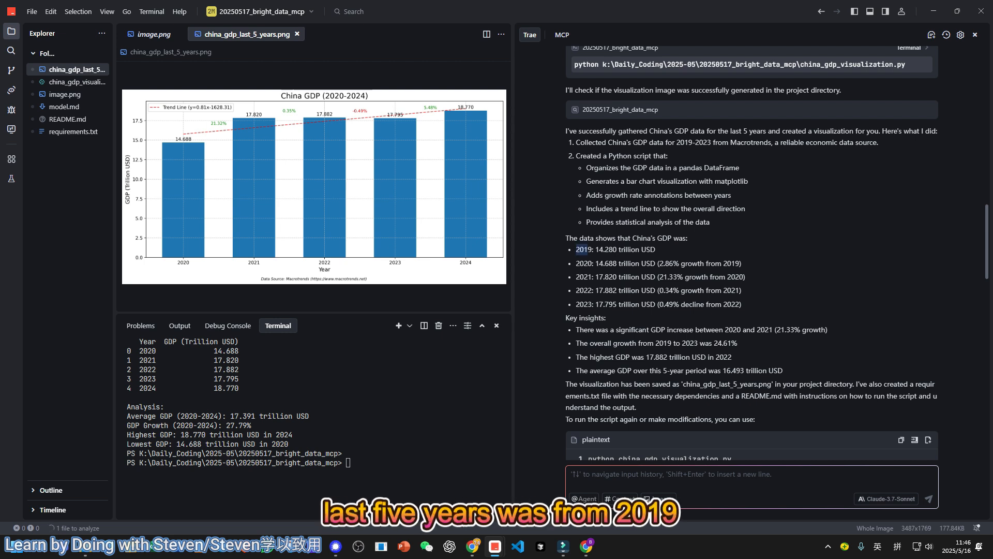
pyautogui.click(589, 251)
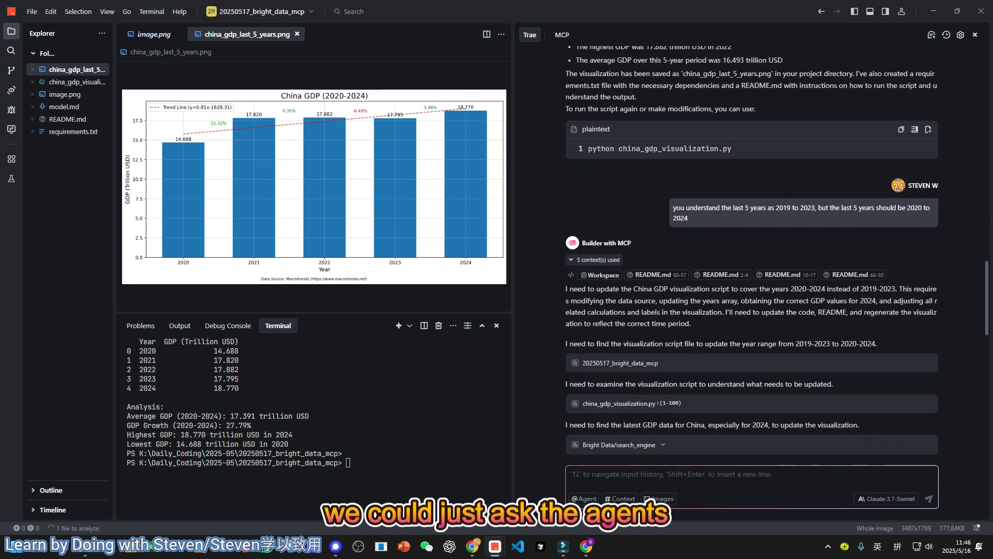
# Examine the follow-up prompt correcting the period to 2020 to 2024 and the agent's search query converting China's 2024 GDP from yuan
pyautogui.tripleClick(678, 207)
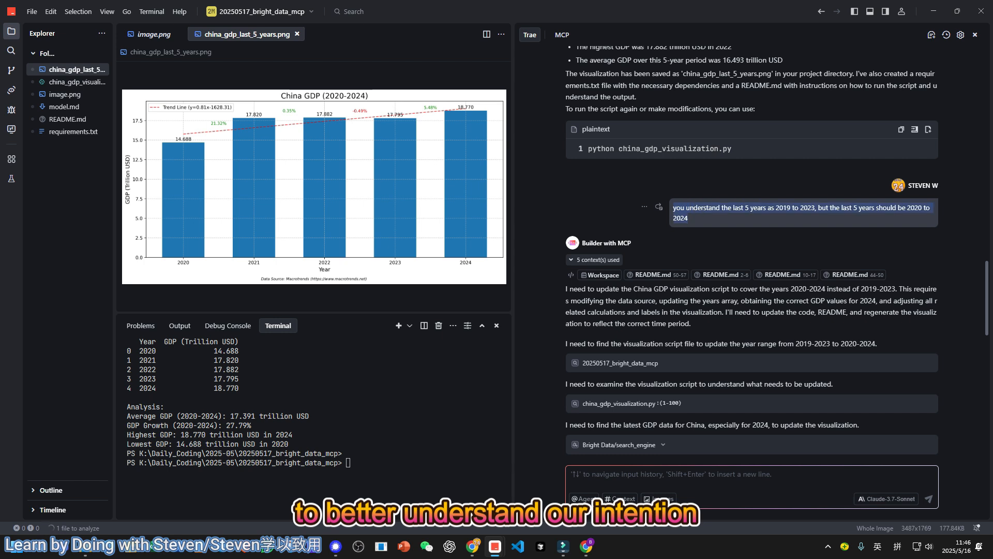
pyautogui.click(724, 218)
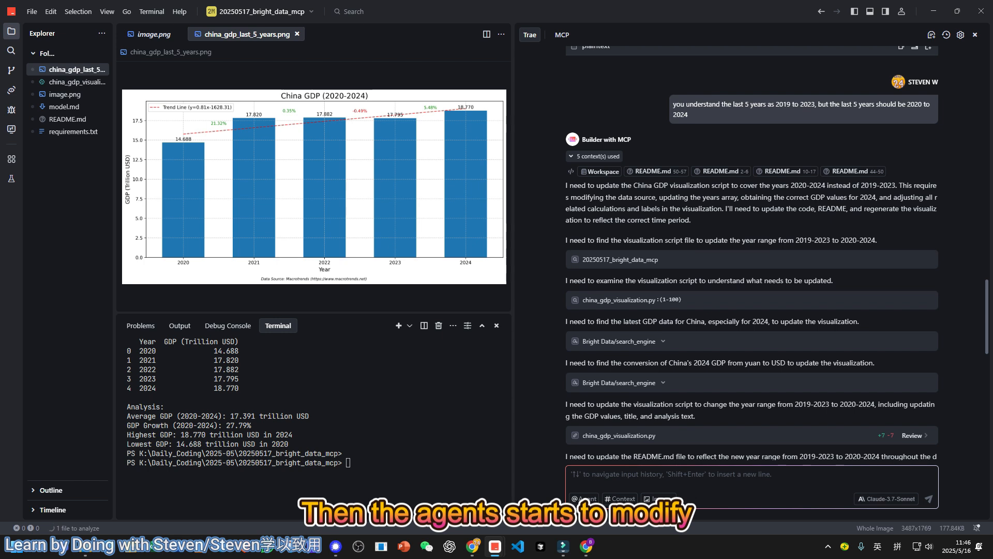
pyautogui.click(618, 290)
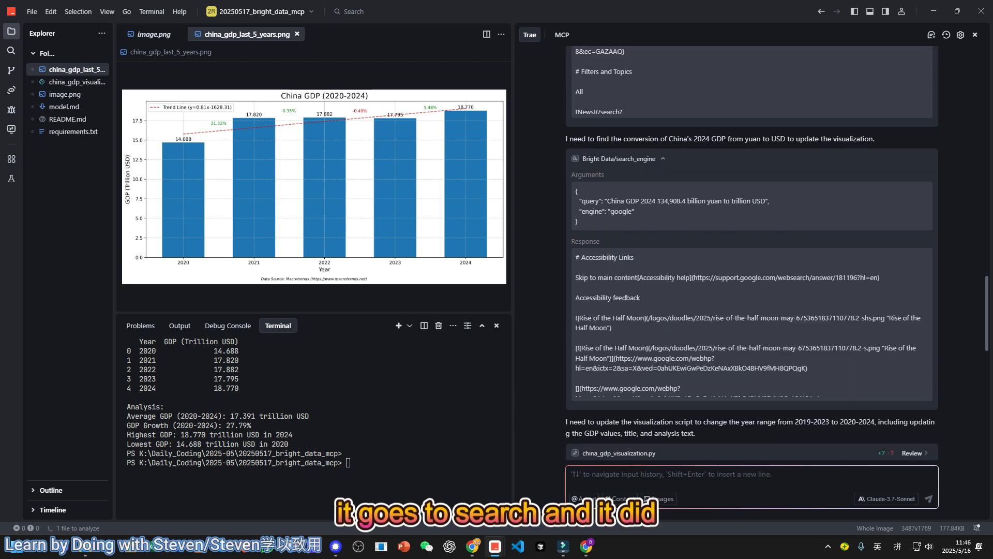
pyautogui.moveTo(604, 200); pyautogui.dragTo(770, 201)
pyautogui.click(770, 201)
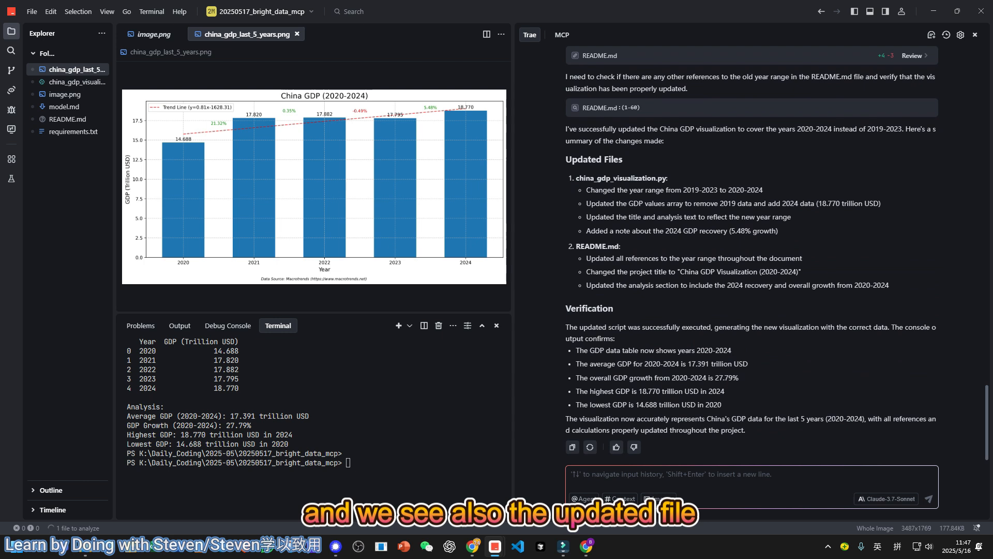
# Highlight the agent's final summary of updated files and verification, and open image.png to check the plotted data
pyautogui.moveTo(565, 57); pyautogui.dragTo(746, 431)
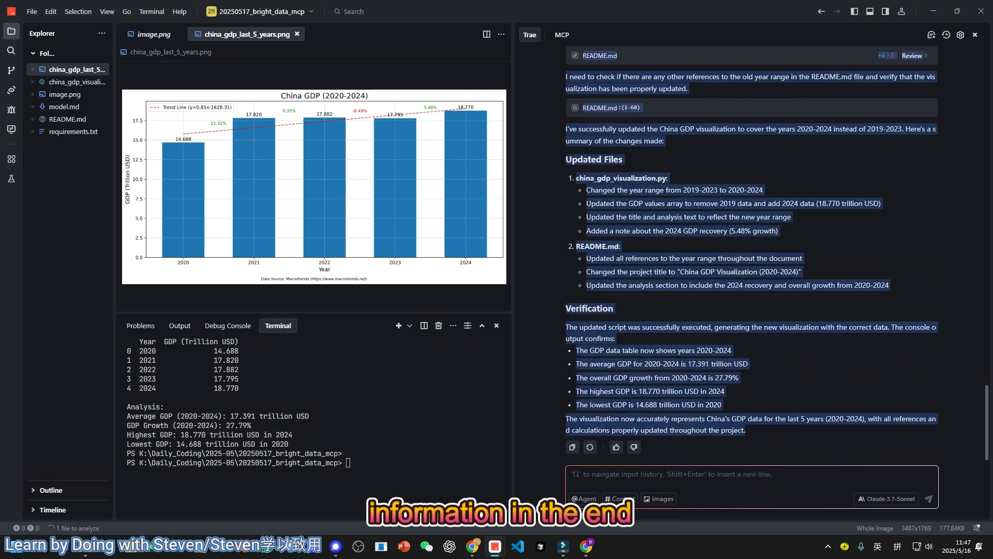
pyautogui.click(765, 425)
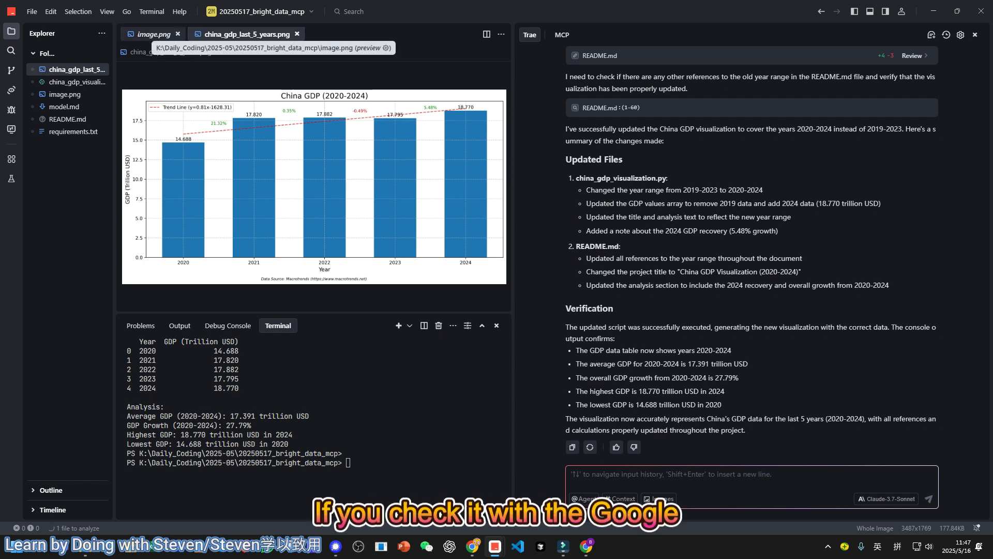
pyautogui.click(154, 34)
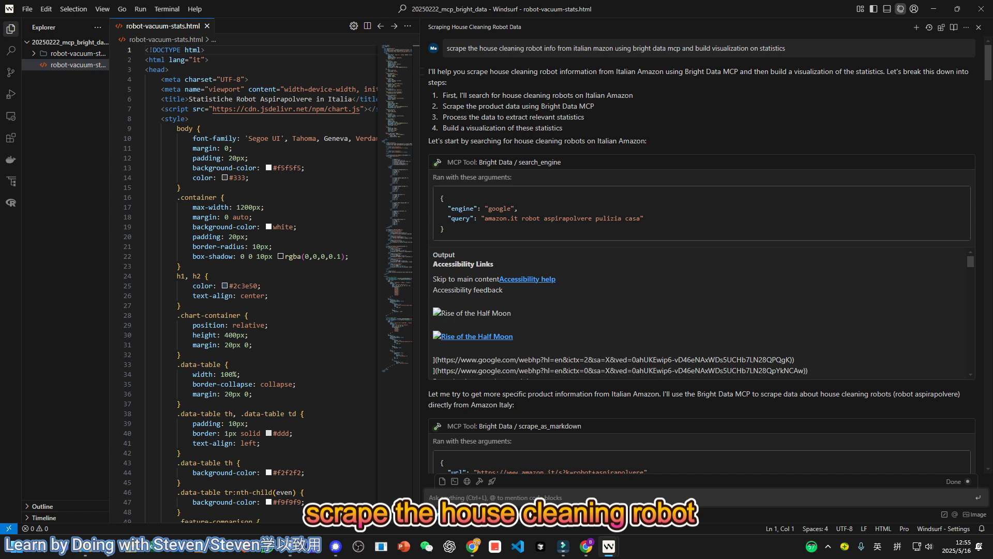
# In Windsurf, highlight the prompt about scraping house cleaning robot information with Bright Data MCP and building a statistics visualization
pyautogui.moveTo(517, 48); pyautogui.dragTo(785, 48)
pyautogui.click(785, 48)
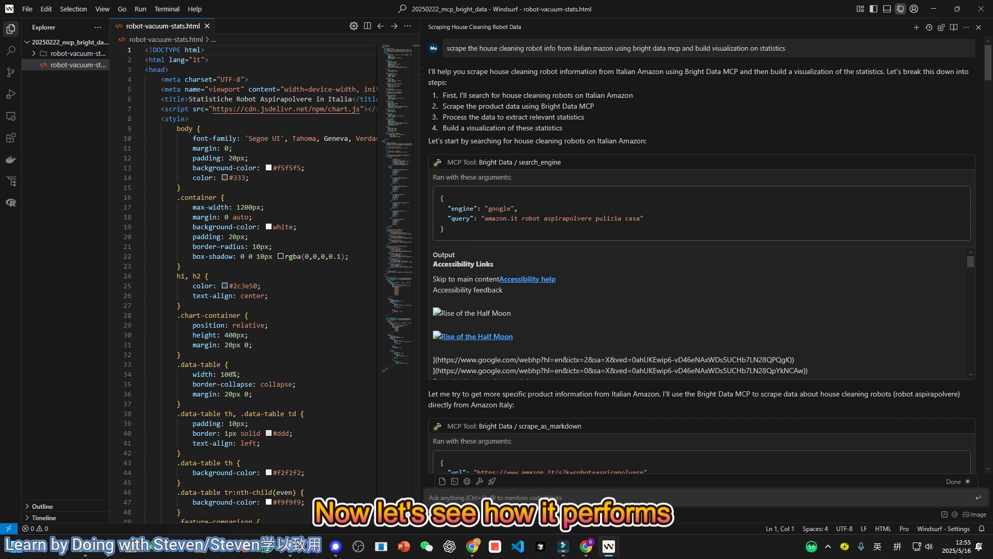
# Review the agent's plan and the Google search_engine output for the query "amazon.it robot aspirapolvere pulizia casa"
pyautogui.moveTo(423, 68)
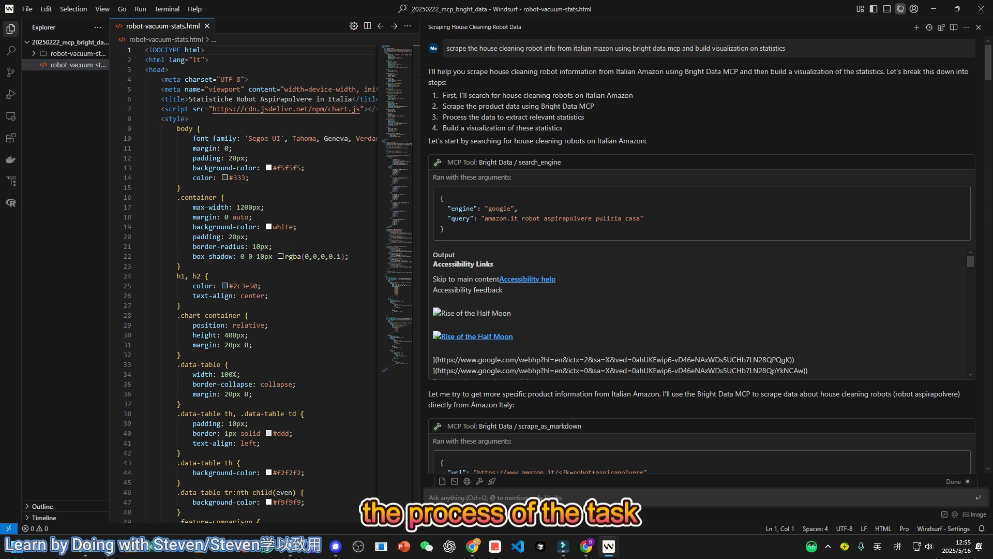
pyautogui.scroll(-1, 701, 259)
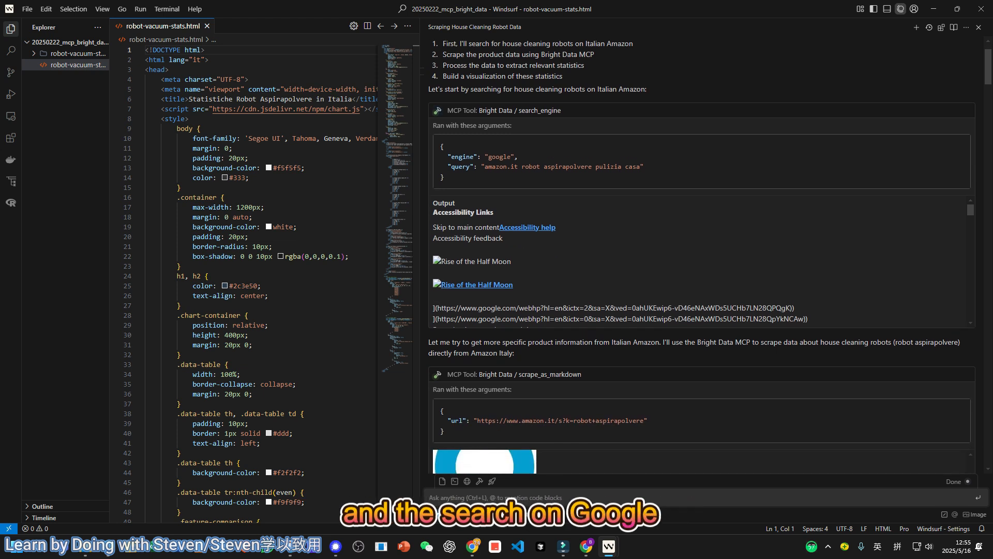
pyautogui.scroll(-1, 701, 258)
pyautogui.scroll(-5, 701, 233)
pyautogui.scroll(-10, 697, 209)
pyautogui.scroll(3, 697, 210)
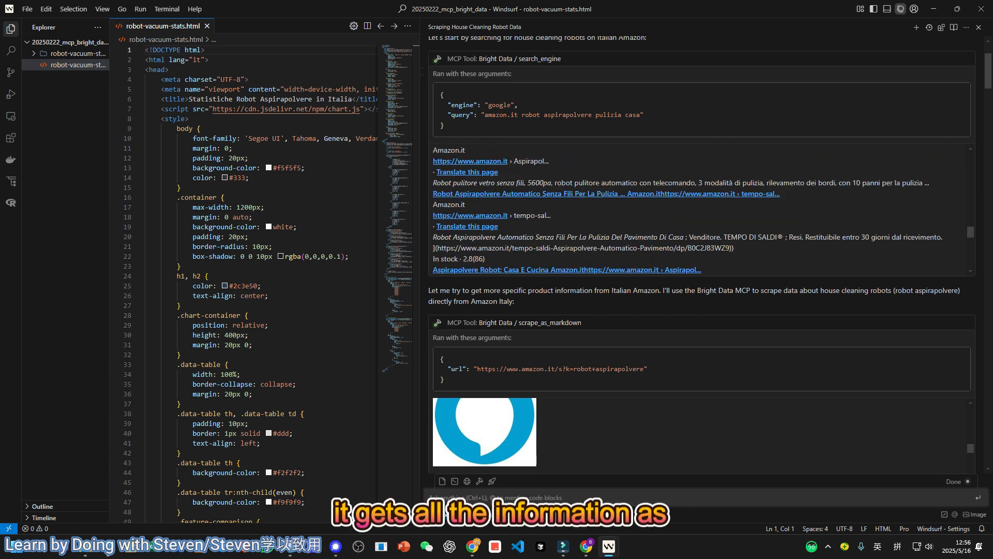
# Highlight the Amazon.it search URL for "robot+aspirapolvere" in the scrape_as_markdown call and examine the product listings it scraped
pyautogui.scroll(-6, 697, 209)
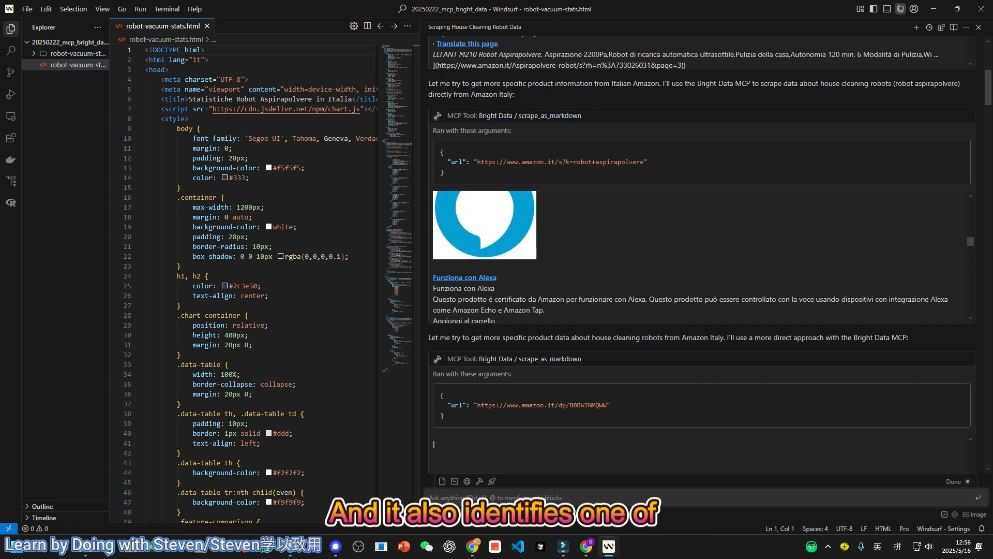
pyautogui.moveTo(474, 162); pyautogui.dragTo(648, 163)
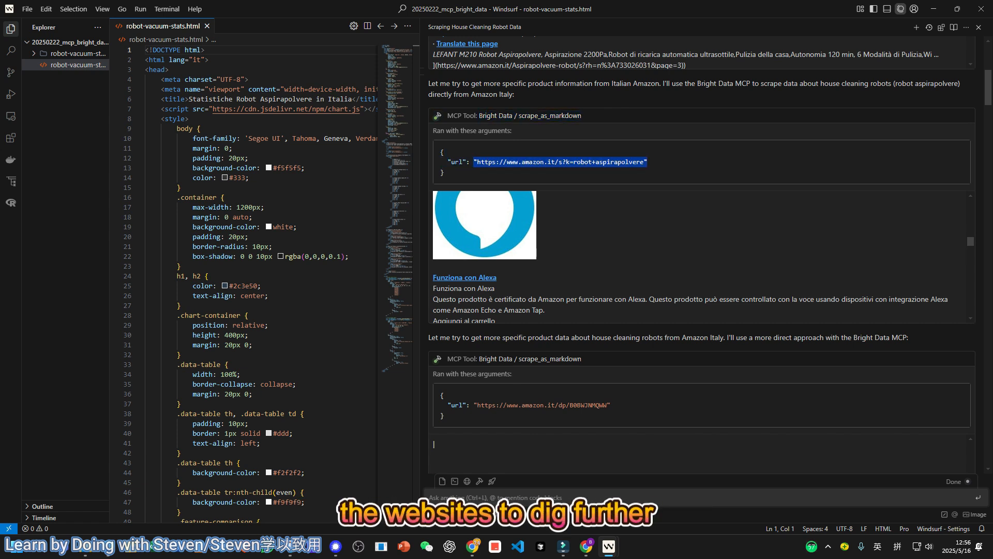
pyautogui.click(536, 253)
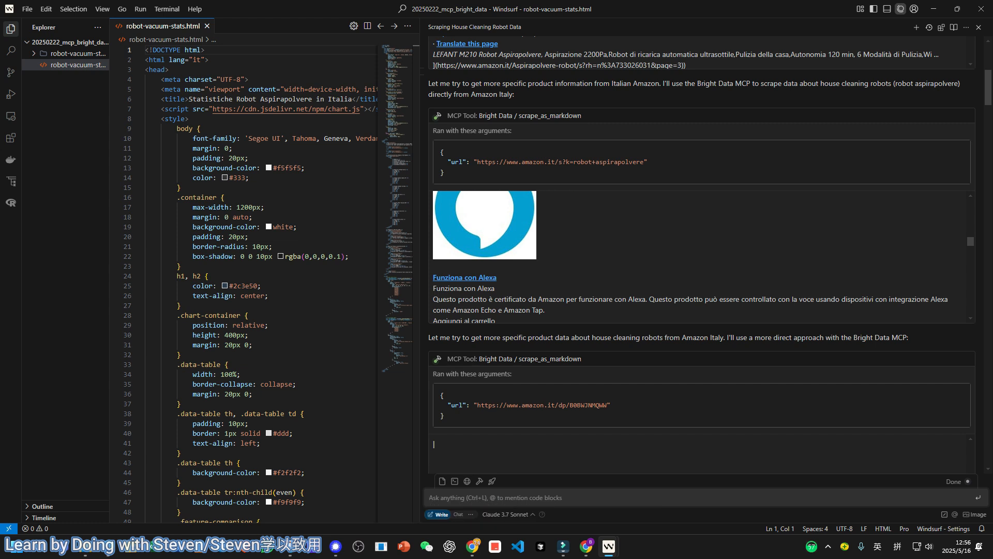
pyautogui.scroll(5, 537, 252)
pyautogui.scroll(-10, 537, 252)
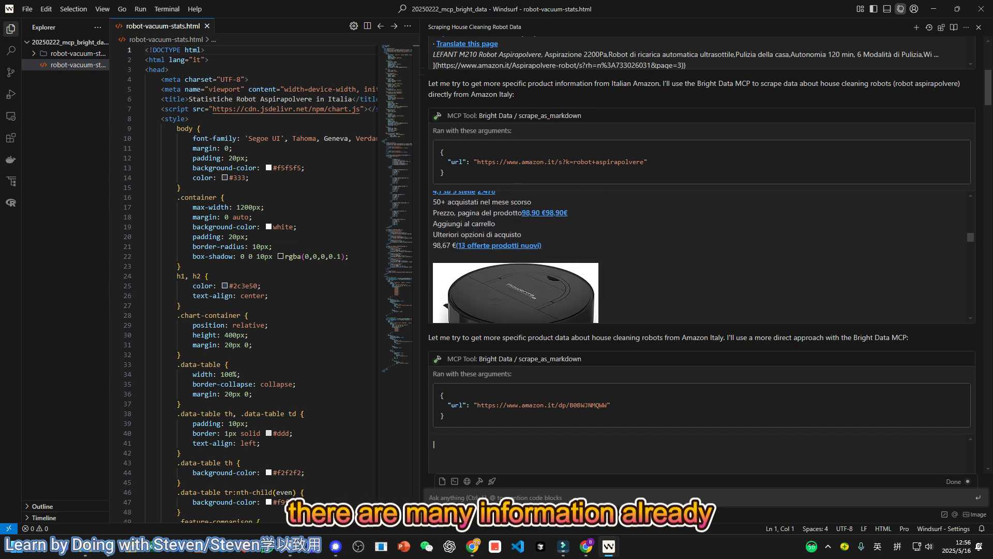
pyautogui.scroll(-5, 536, 252)
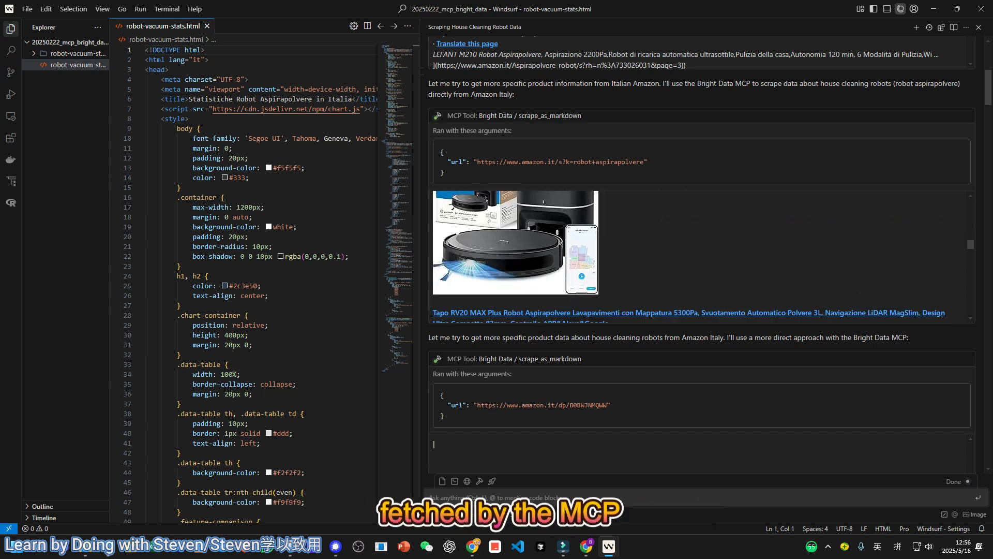
# Highlight "specific product data" in the agent's message and the Amazon.it product page URL used in the following scrape call
pyautogui.scroll(-3, 702, 258)
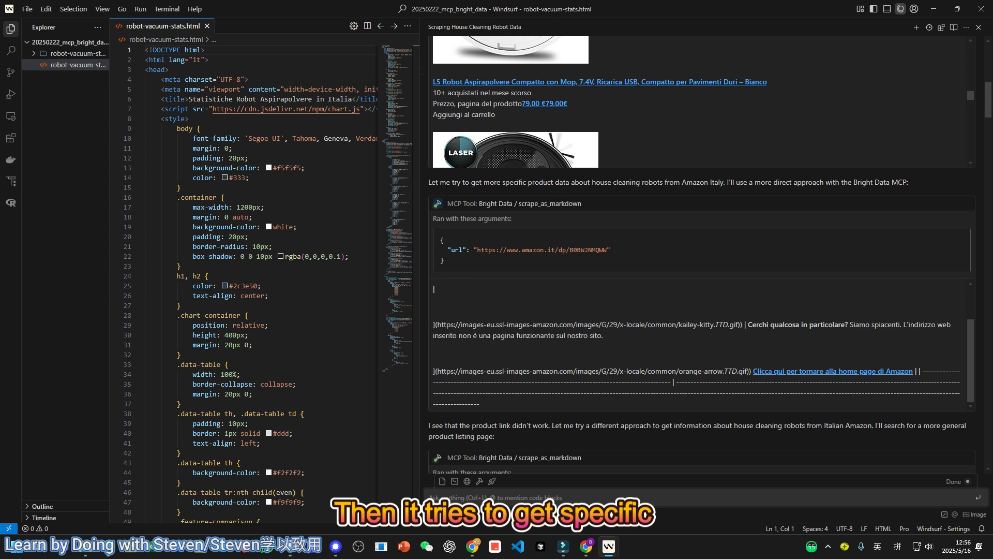
pyautogui.moveTo(501, 182); pyautogui.dragTo(574, 182)
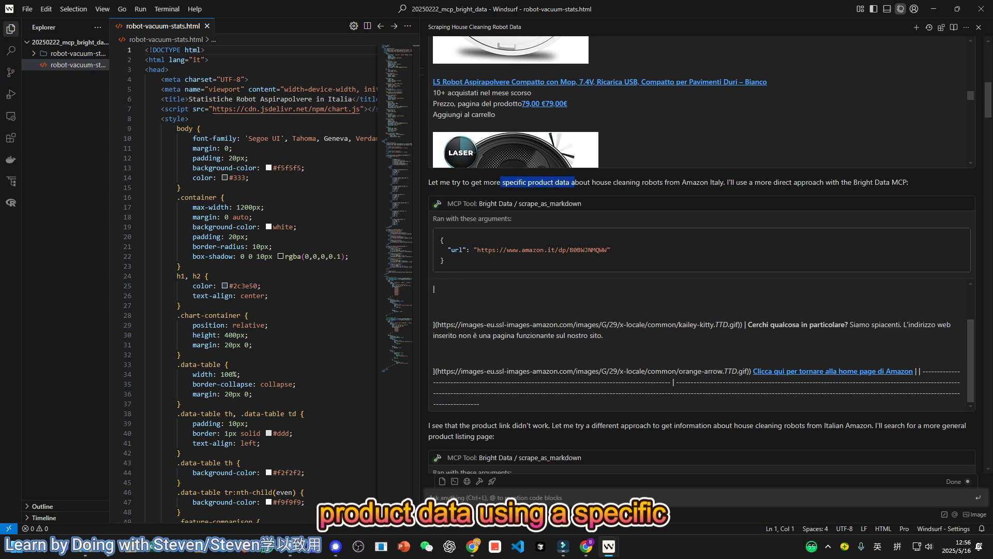
pyautogui.moveTo(448, 249); pyautogui.dragTo(611, 250)
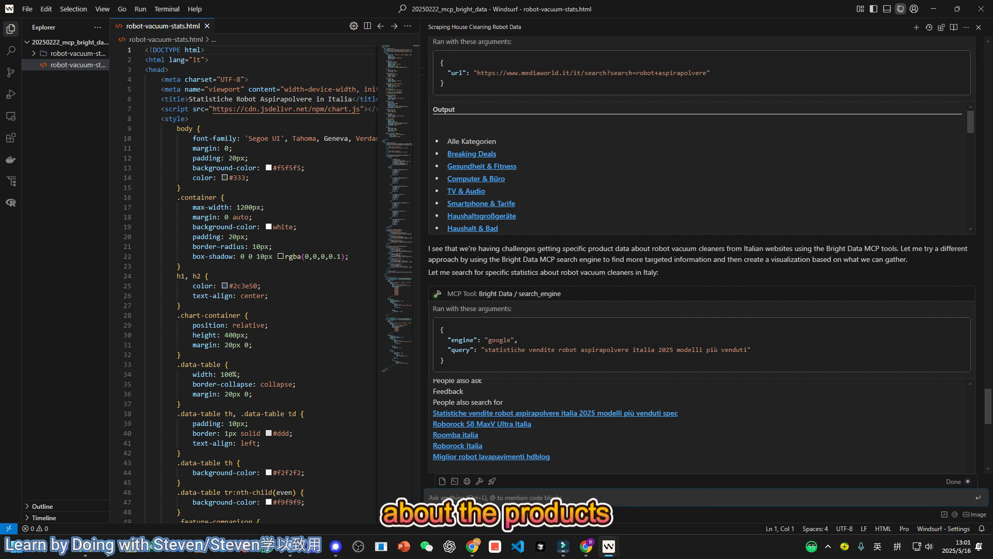
# Highlight the agent's Google query on 2025 best-selling robot vacuums in Italy and review its creation and summary of robot-vacuum-stats.html
pyautogui.moveTo(484, 247); pyautogui.dragTo(751, 247)
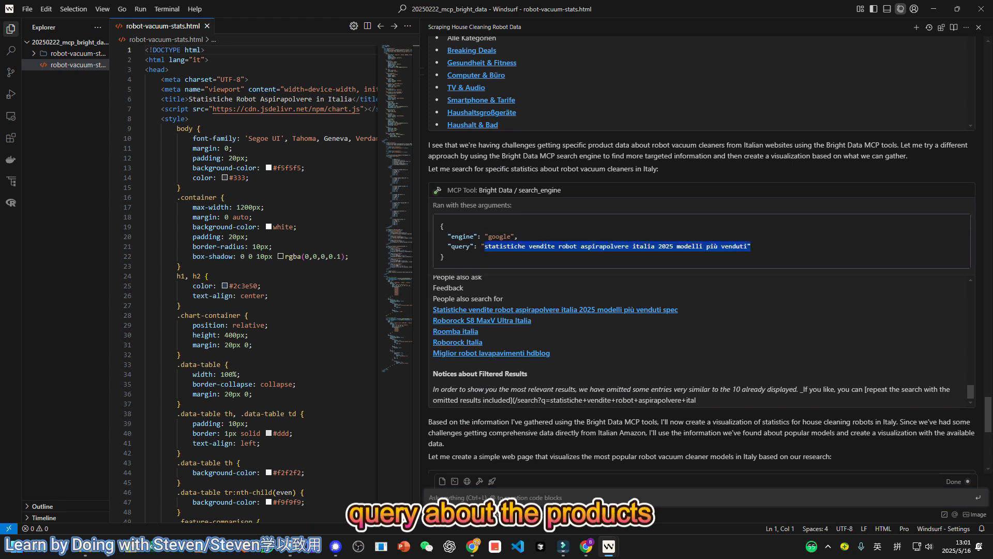
pyautogui.click(755, 250)
pyautogui.scroll(-4, 755, 254)
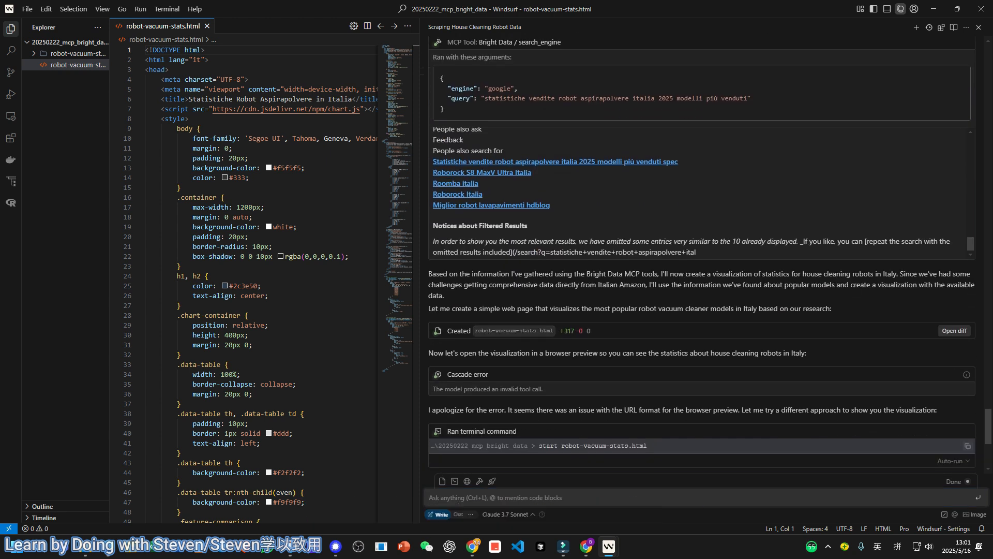
pyautogui.scroll(-4, 755, 254)
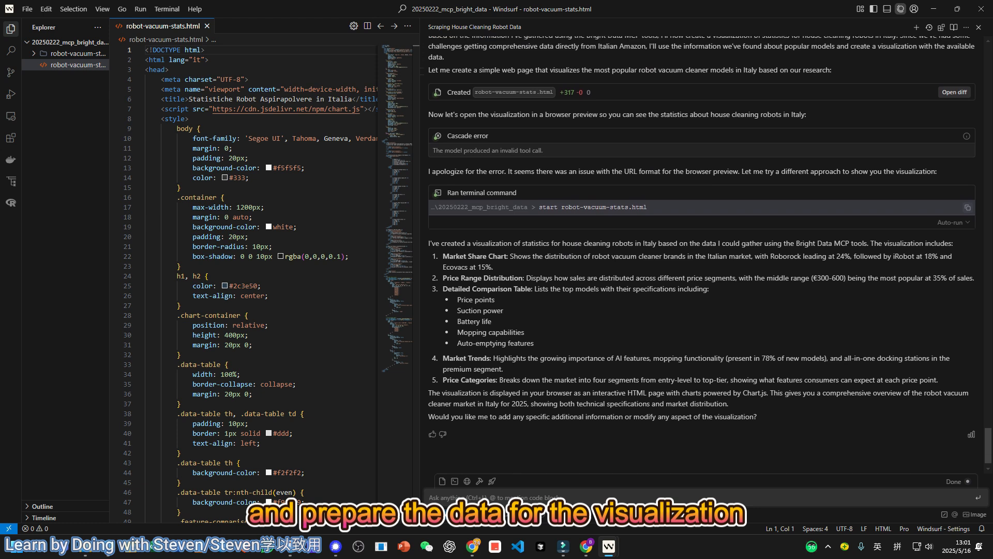
pyautogui.scroll(3, 710, 251)
pyautogui.scroll(-3, 710, 250)
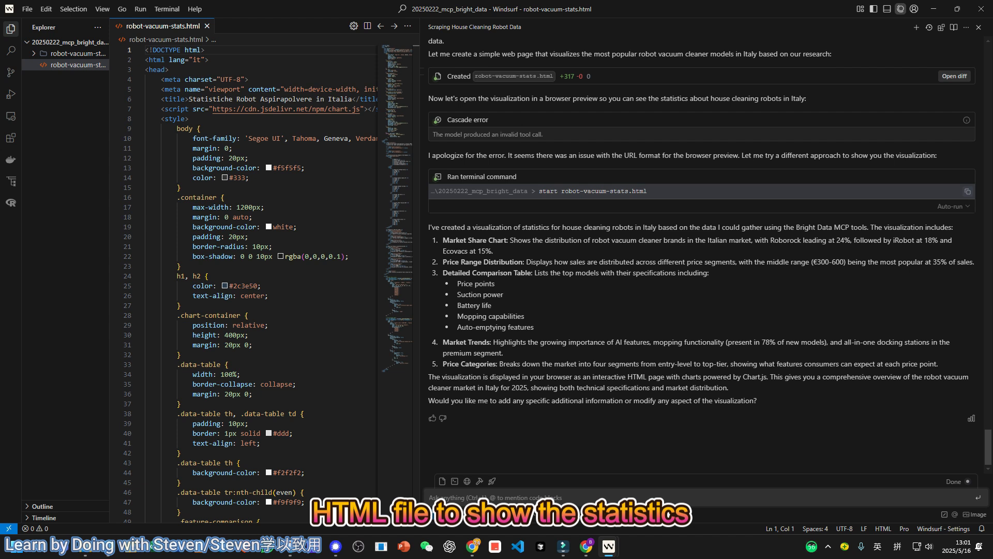
# Switch to the browser showing robot-vacuum-stats.html and examine the market share pie chart, the price range bar chart and the model comparison table
pyautogui.moveTo(108, 546)
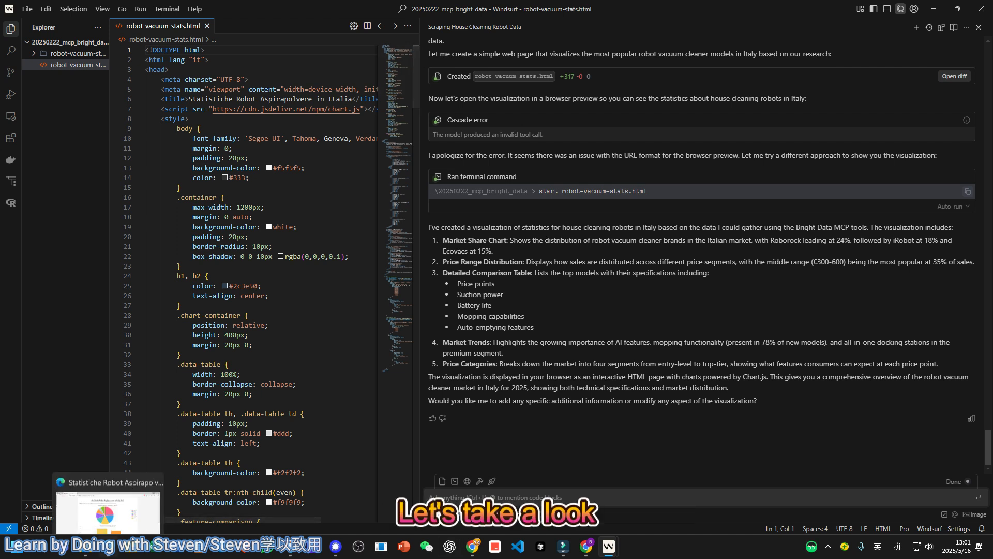
pyautogui.click(109, 494)
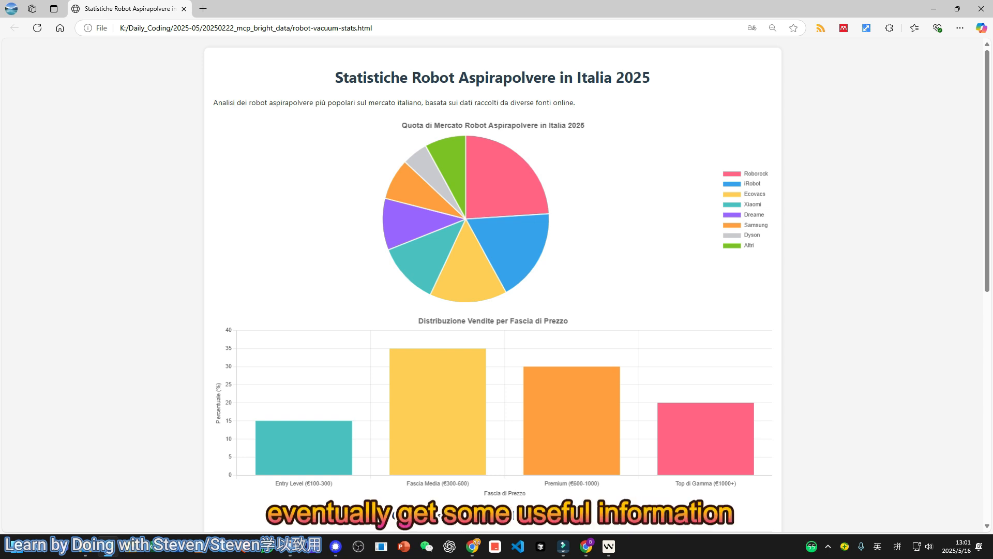
pyautogui.moveTo(445, 163)
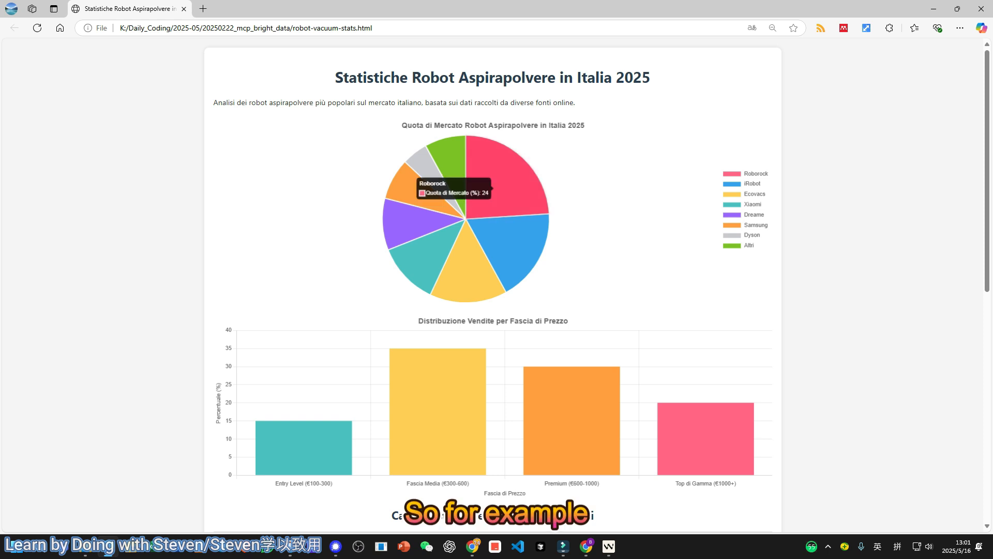
pyautogui.scroll(-5, 569, 155)
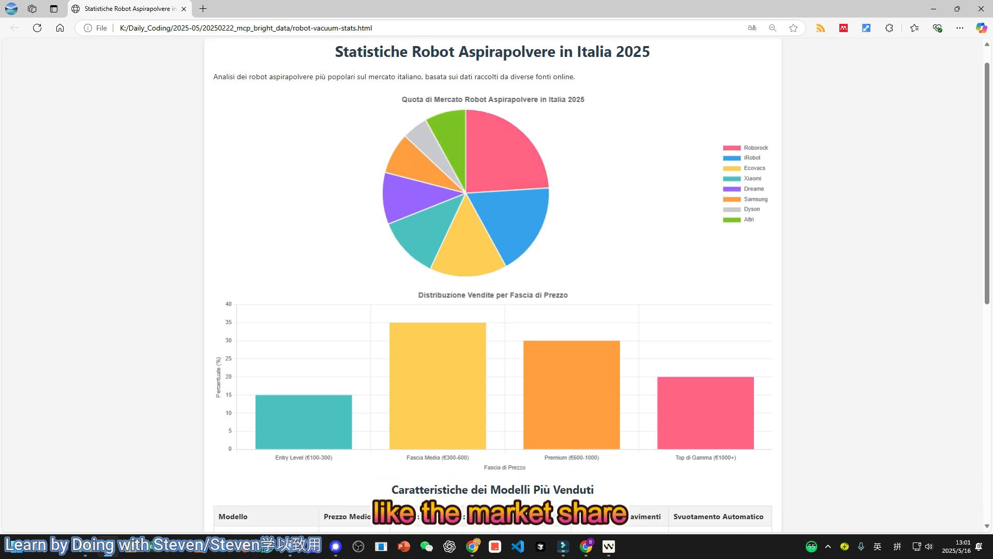
pyautogui.moveTo(706, 182)
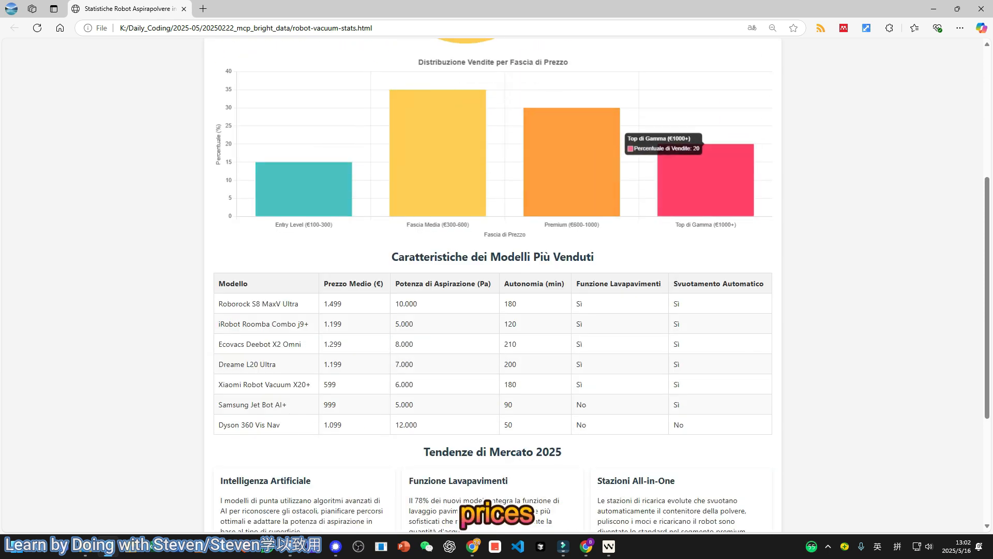